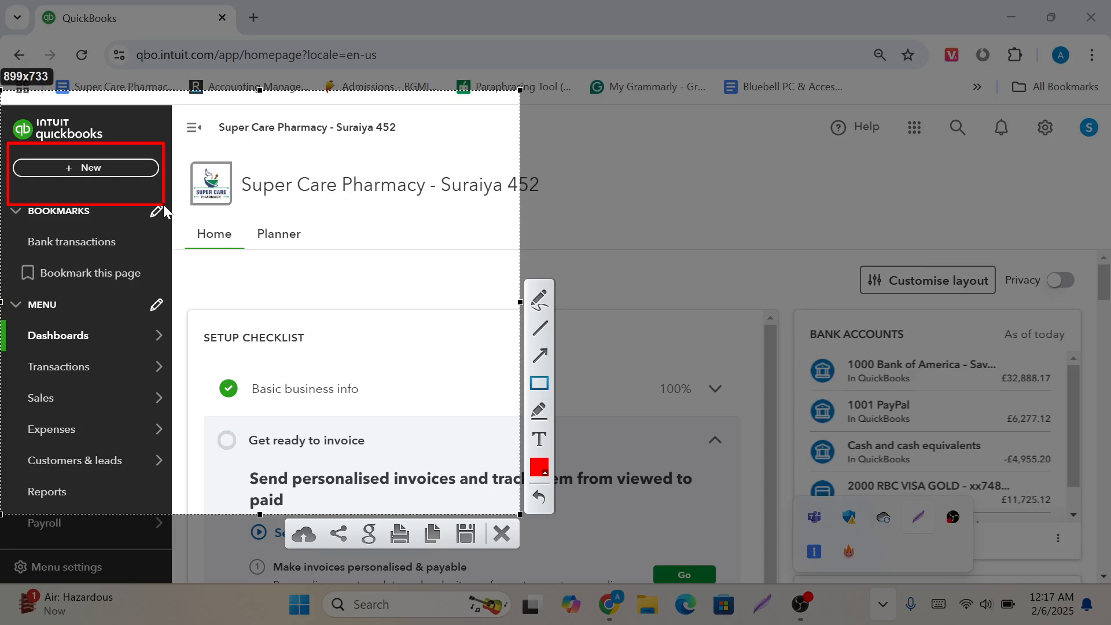
# - Outline the Customers heading and Invoice option in the new-transaction list with red rectangles on a screen capture, and discard the capture
pyautogui.click(501, 534)
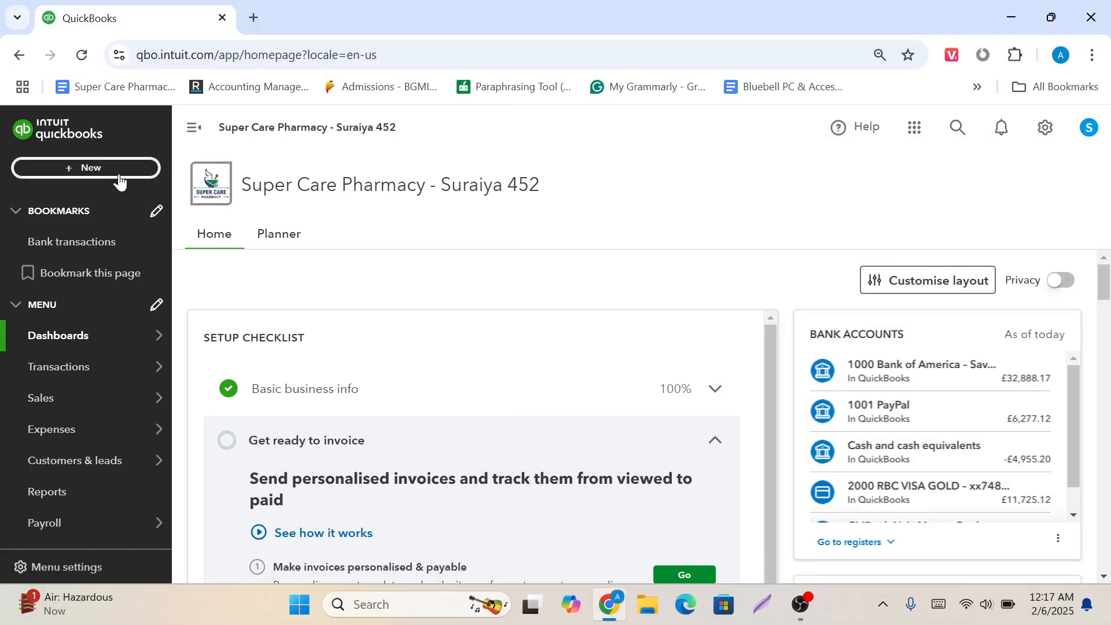
pyautogui.click(88, 171)
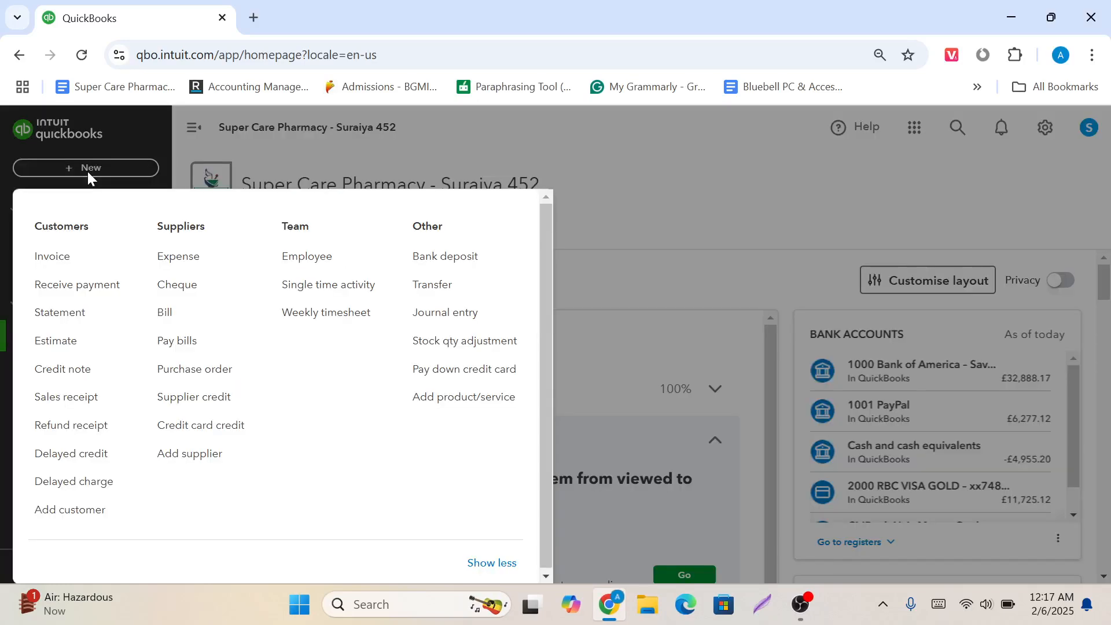
pyautogui.click(881, 601)
pyautogui.click(919, 524)
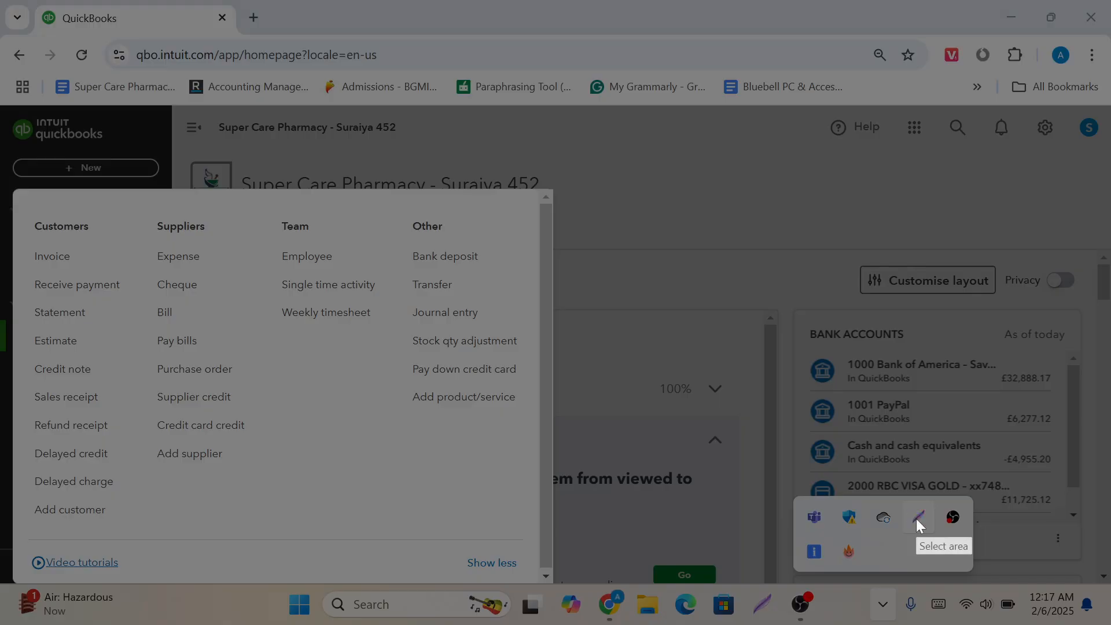
pyautogui.moveTo(0, 154); pyautogui.dragTo(544, 604)
pyautogui.click(564, 473)
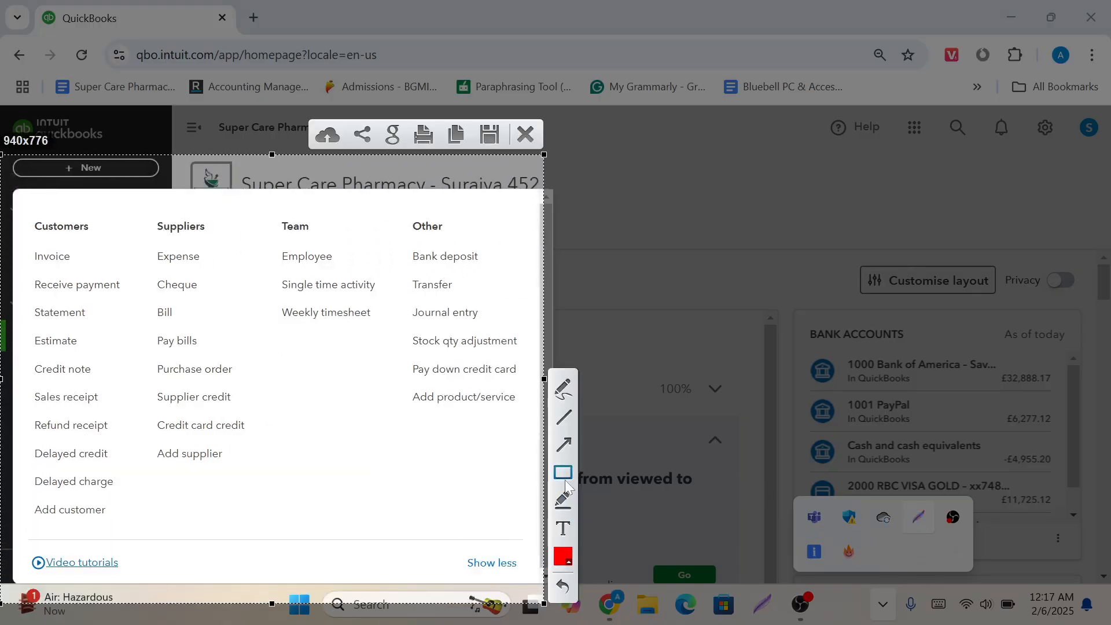
pyautogui.moveTo(10, 195); pyautogui.dragTo(123, 250)
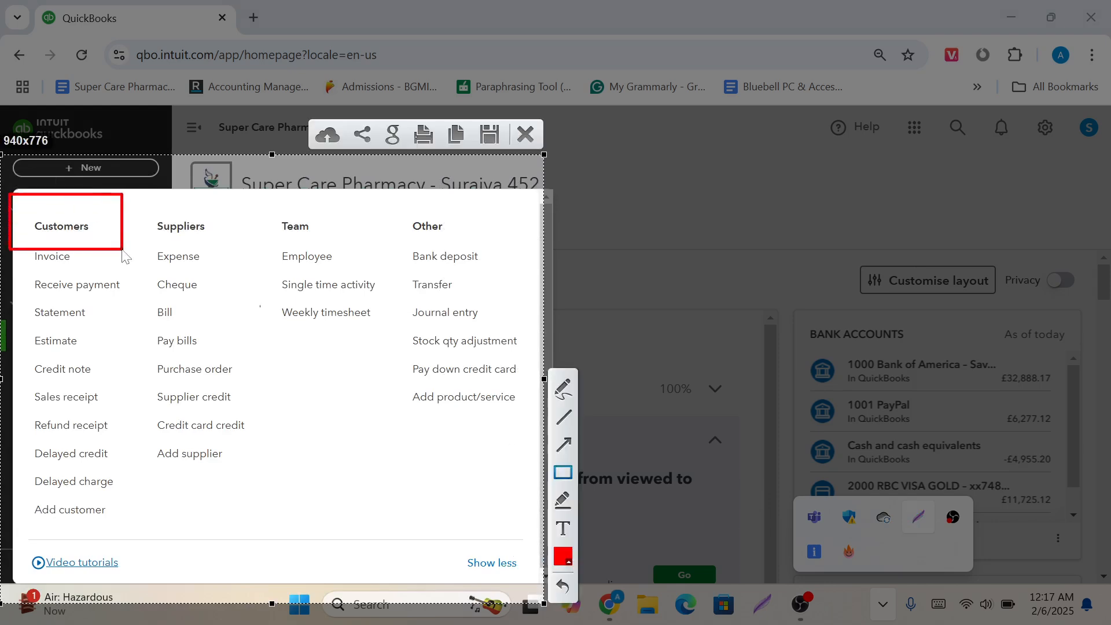
pyautogui.moveTo(16, 246); pyautogui.dragTo(103, 271)
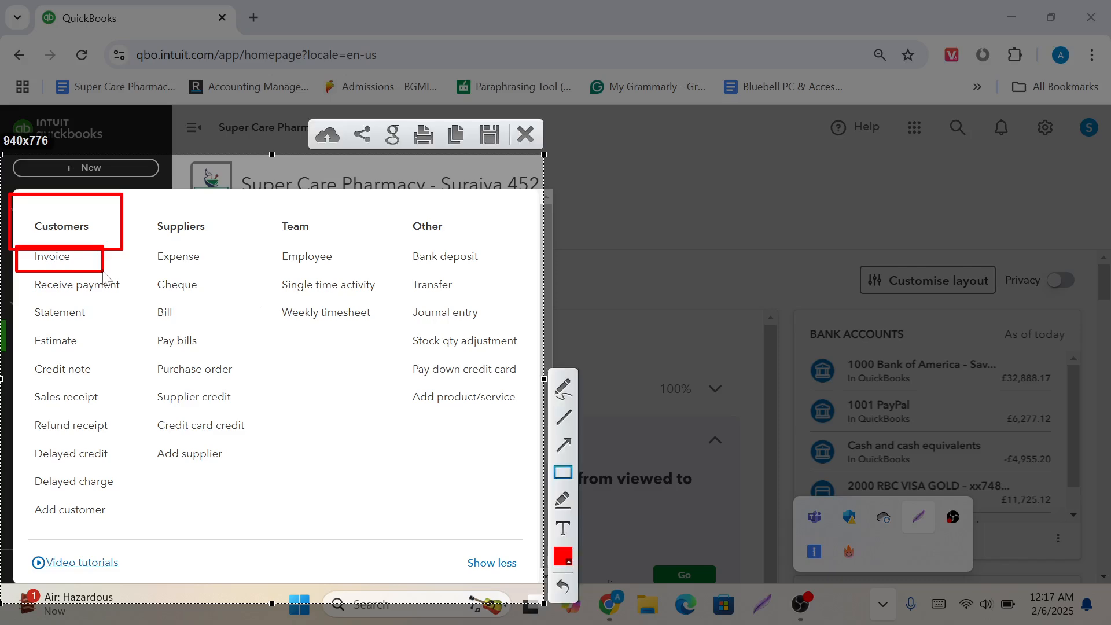
pyautogui.click(523, 133)
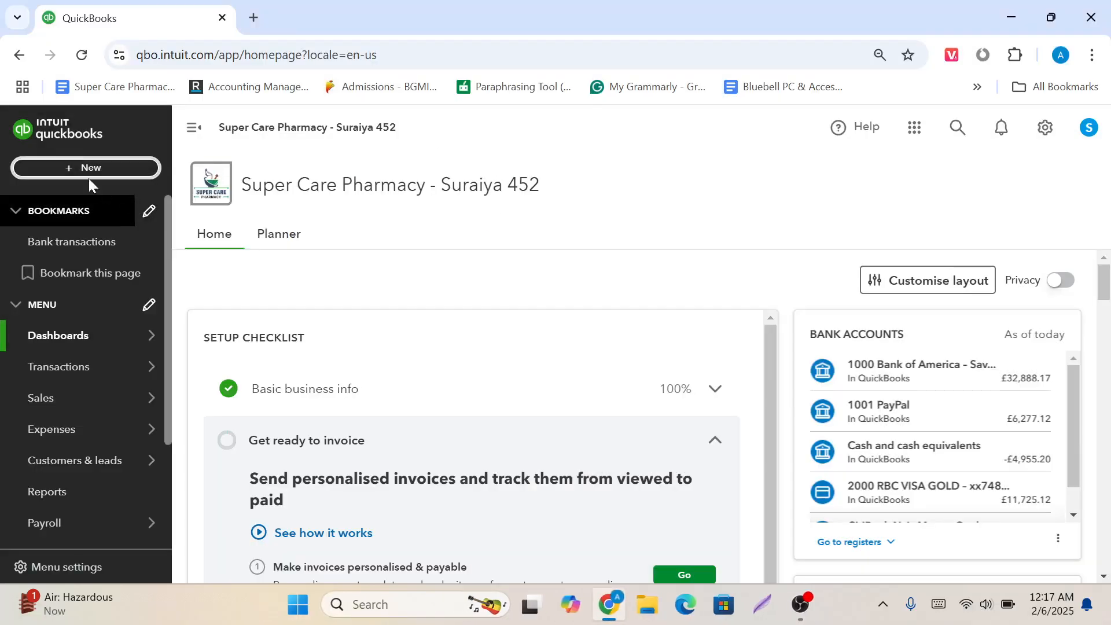
# - Start a new customer invoice
pyautogui.click(81, 171)
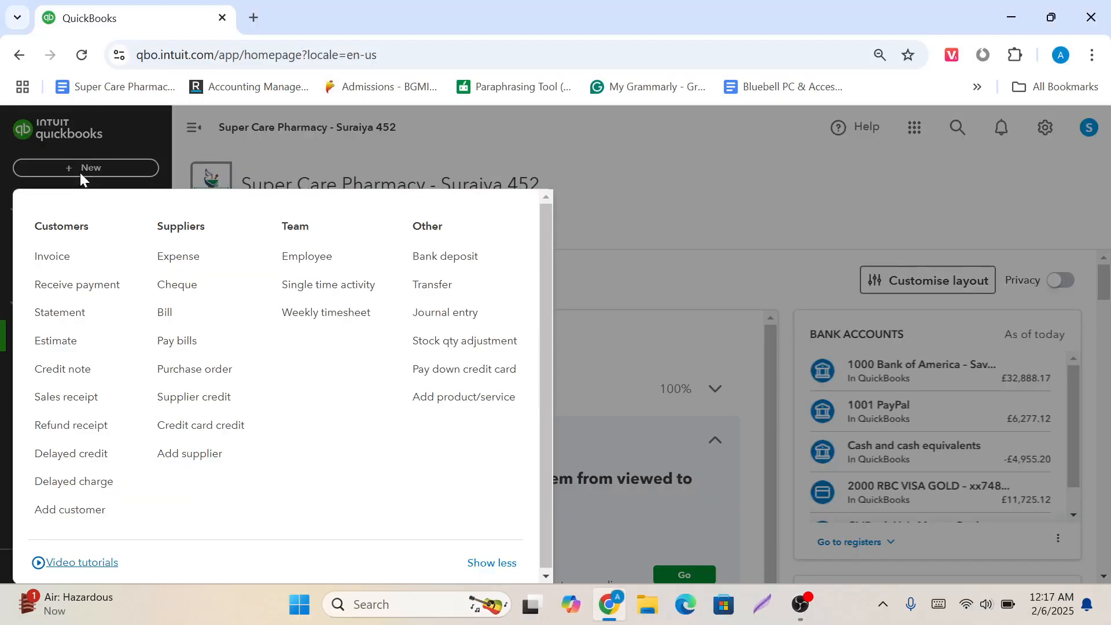
pyautogui.click(68, 255)
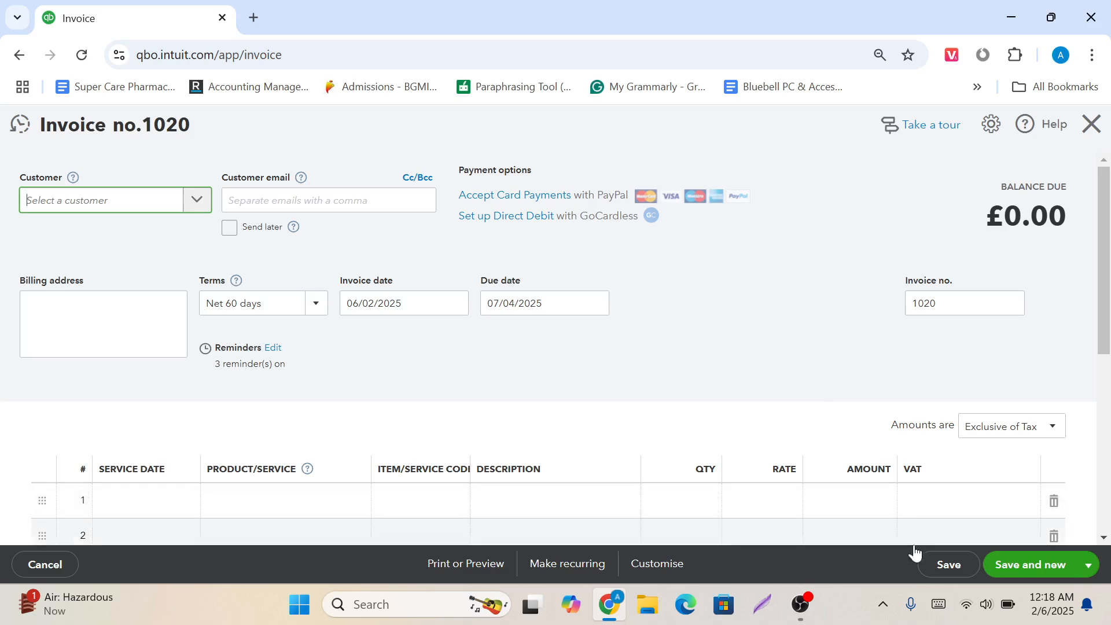
# - Outline the customer, invoice date, due date, terms and invoice number fields with red rectangles on a full-screen capture, and discard the capture
pyautogui.click(883, 606)
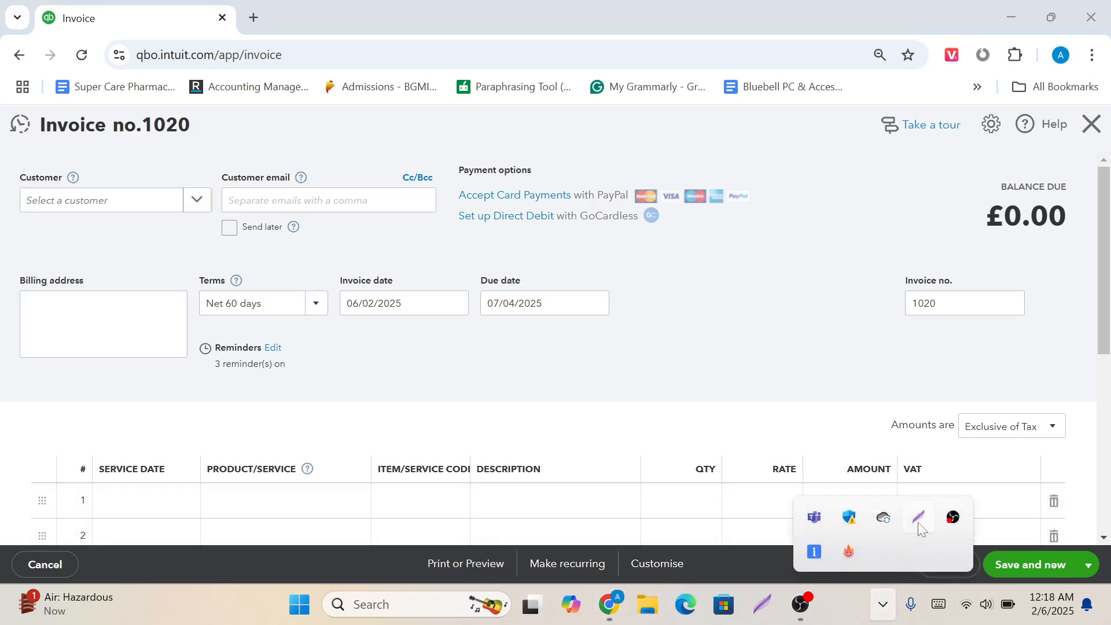
pyautogui.click(920, 523)
pyautogui.hotkey('ctrl', 'a')
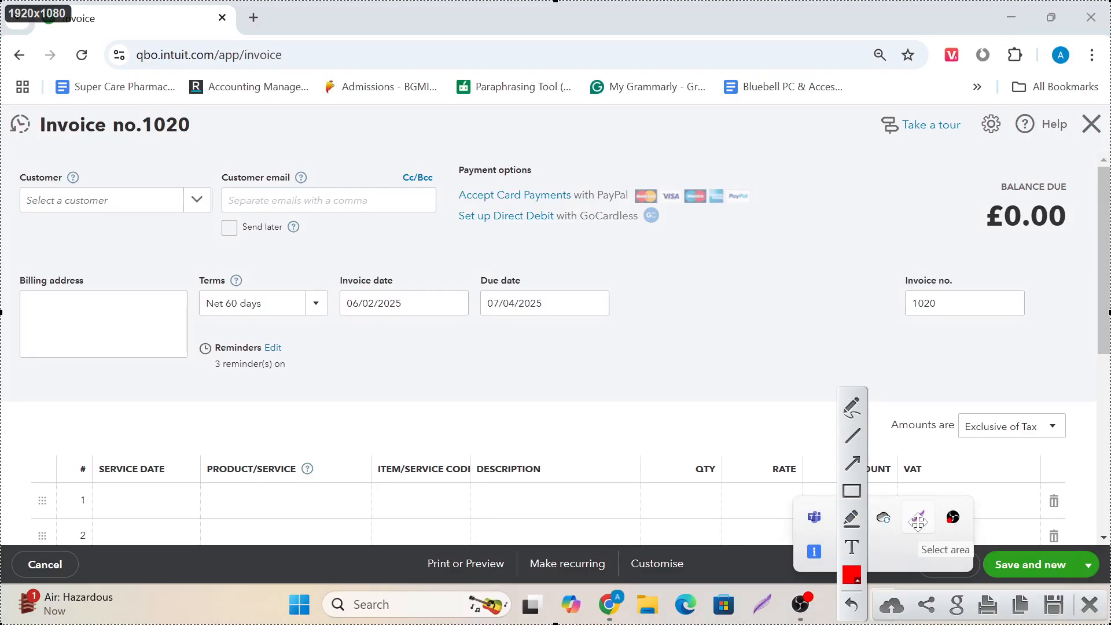
pyautogui.click(848, 498)
pyautogui.moveTo(9, 158); pyautogui.dragTo(211, 237)
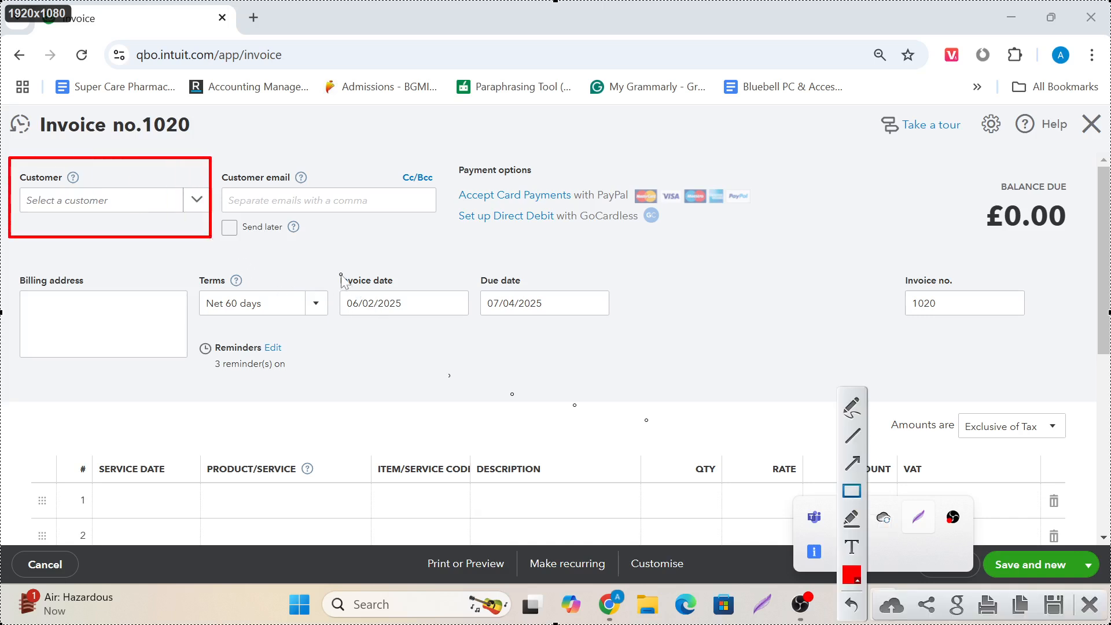
pyautogui.moveTo(335, 267); pyautogui.dragTo(480, 350)
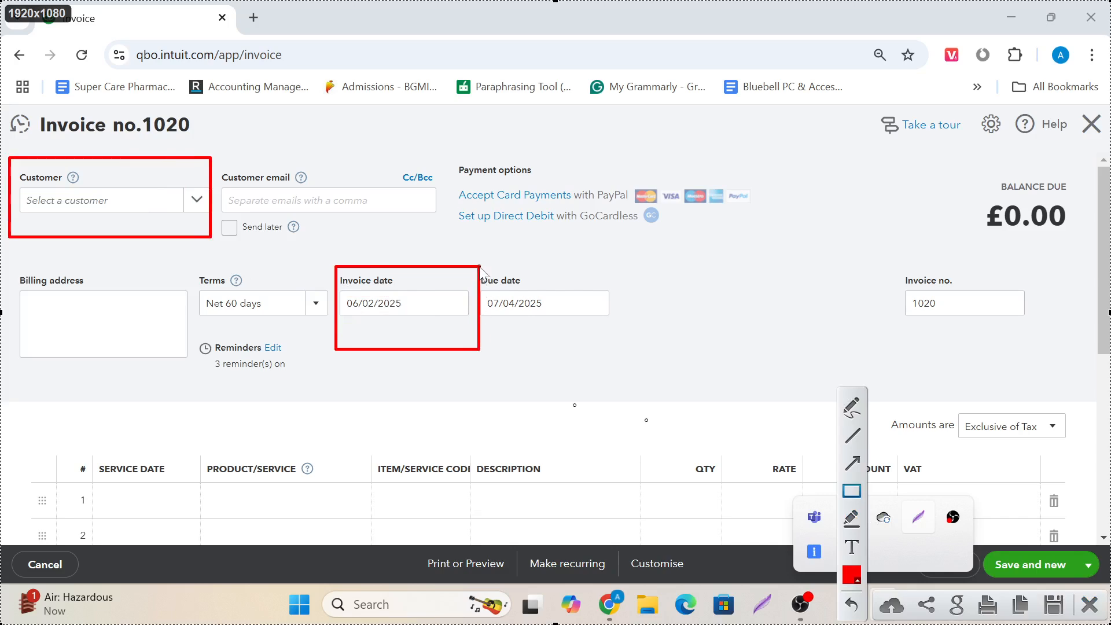
pyautogui.moveTo(480, 266)
pyautogui.mouseDown()
pyautogui.moveTo(625, 310)
pyautogui.moveTo(639, 356)
pyautogui.mouseUp()
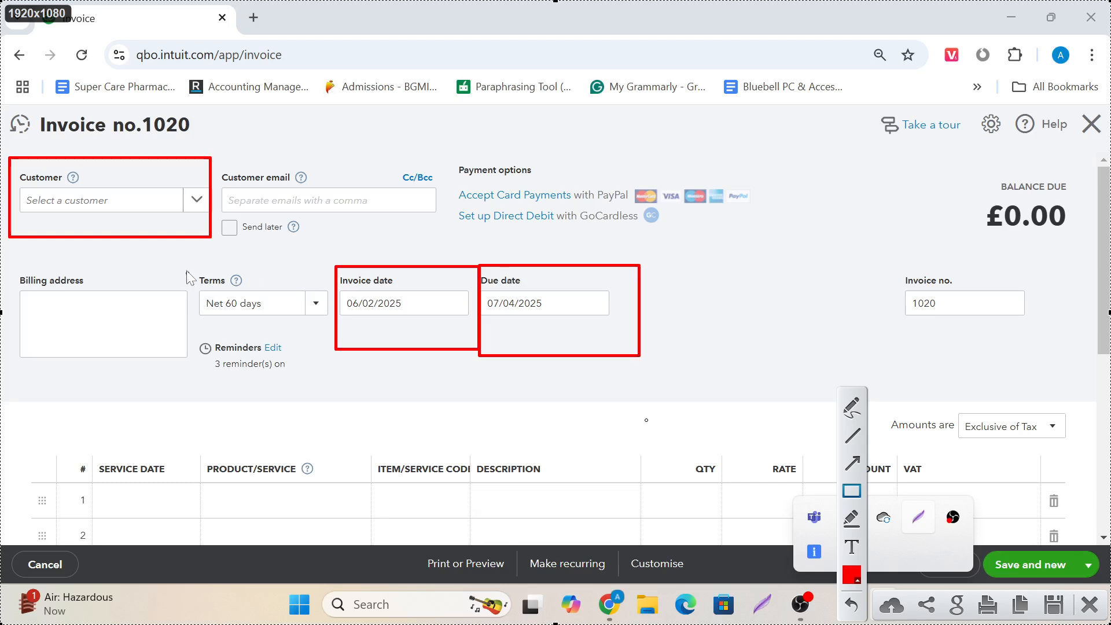
pyautogui.moveTo(186, 269); pyautogui.dragTo(333, 335)
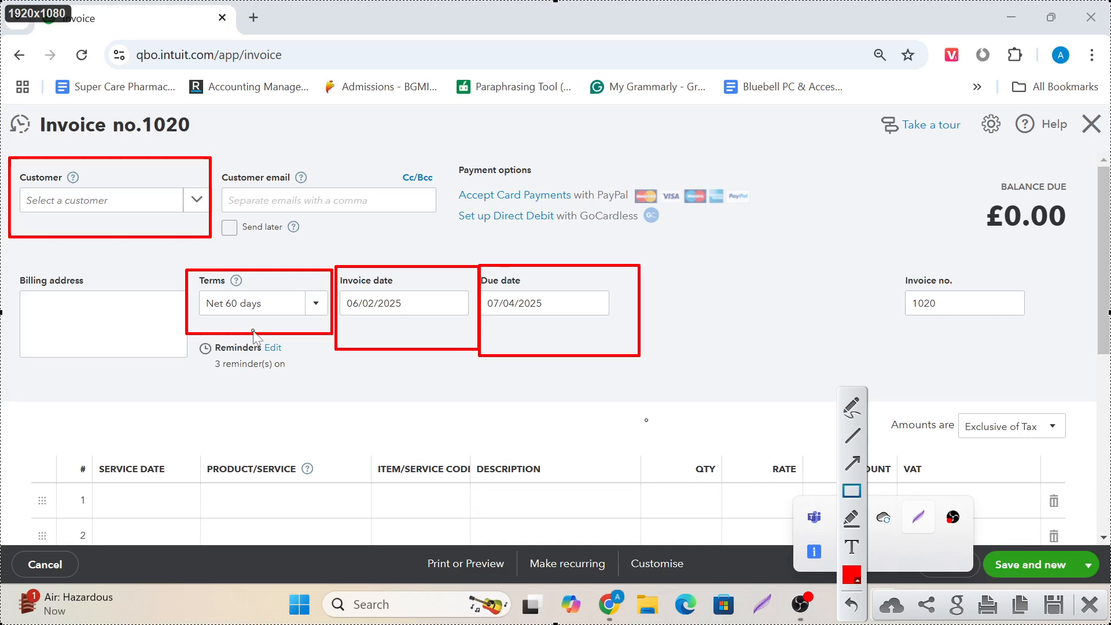
pyautogui.moveTo(858, 245); pyautogui.dragTo(1051, 327)
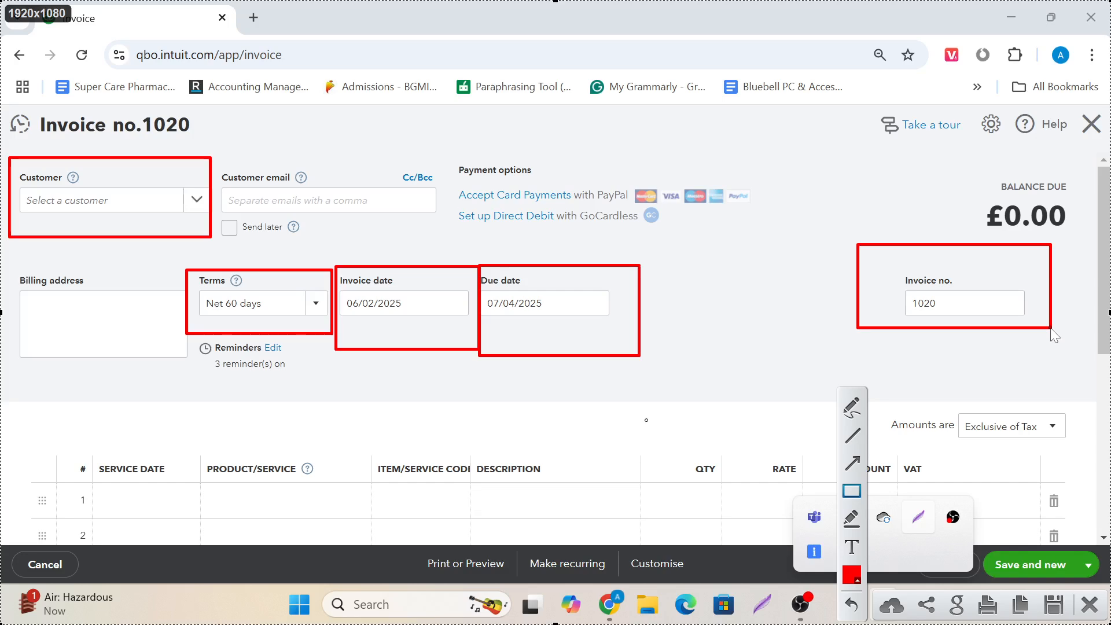
pyautogui.click(1091, 608)
# - Choose the first existing customer in the customer list as the invoice's customer
pyautogui.click(197, 204)
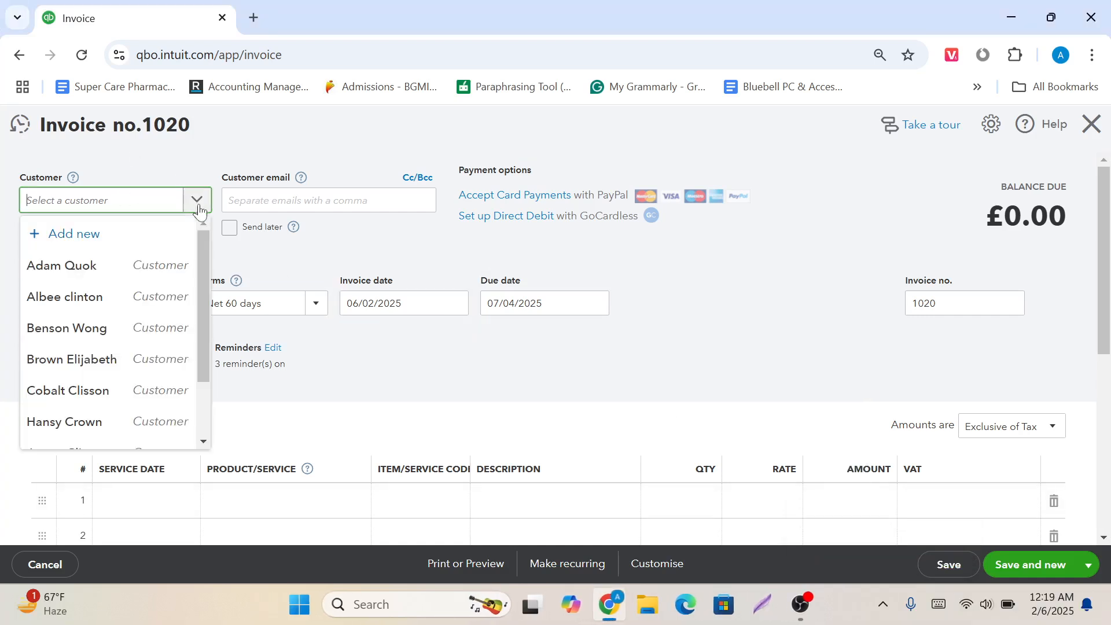
pyautogui.click(144, 266)
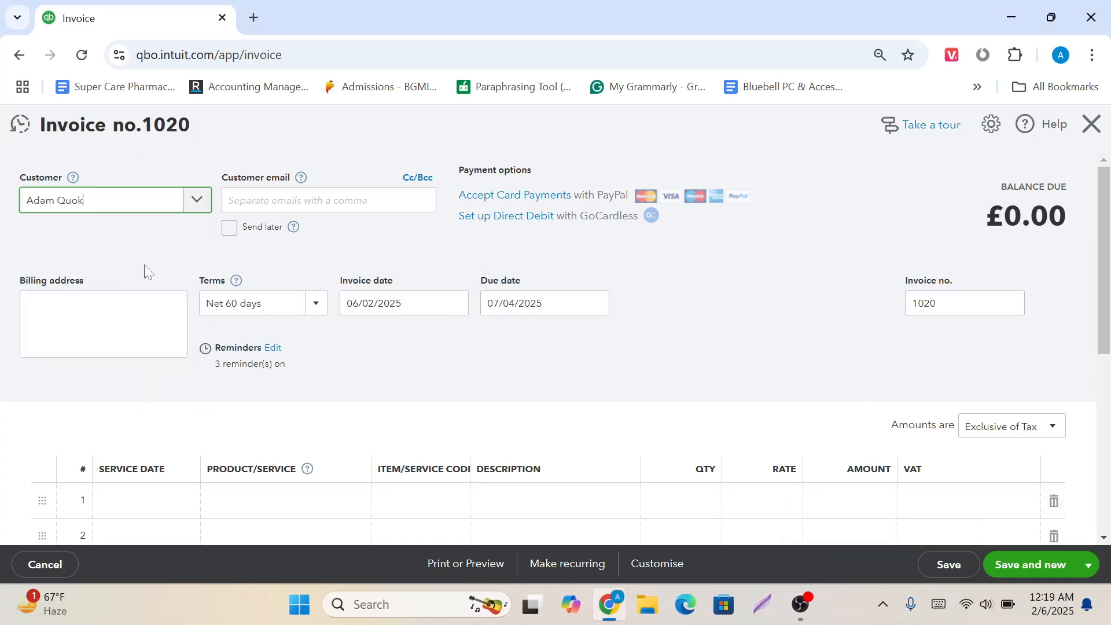
pyautogui.click(317, 263)
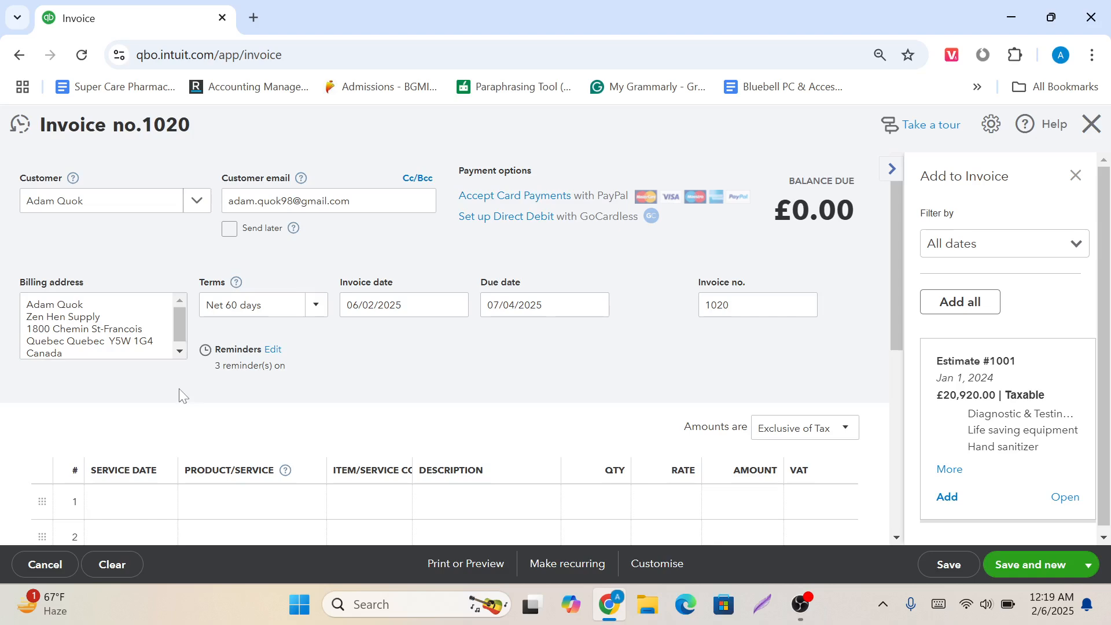
# - Set the invoice date to 01/02/2025 and the payment terms to Net 30
pyautogui.click(455, 305)
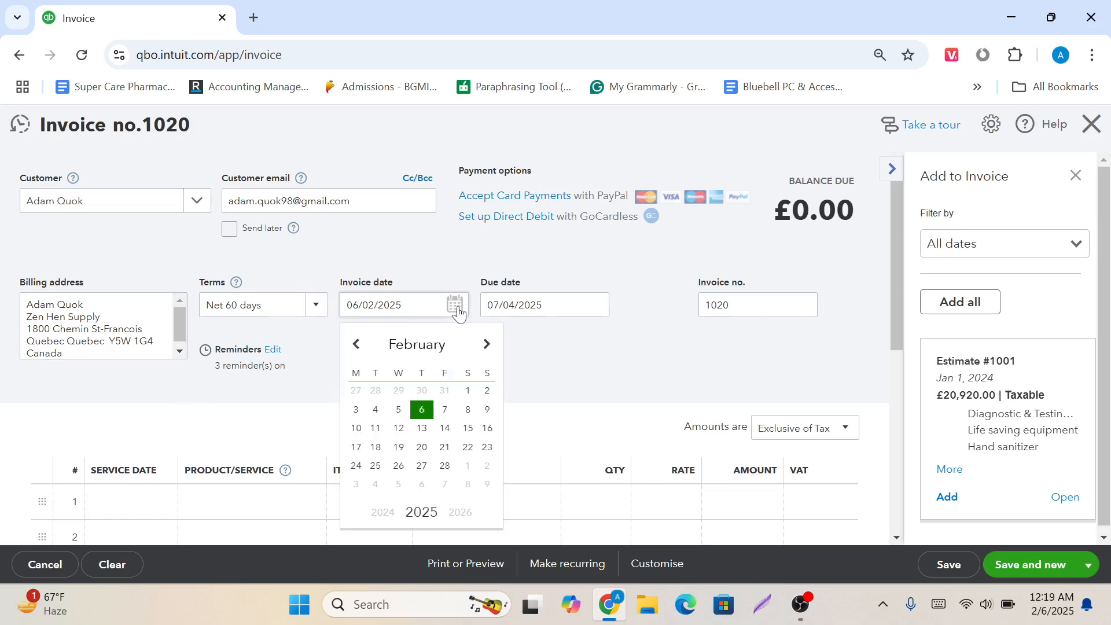
pyautogui.click(468, 392)
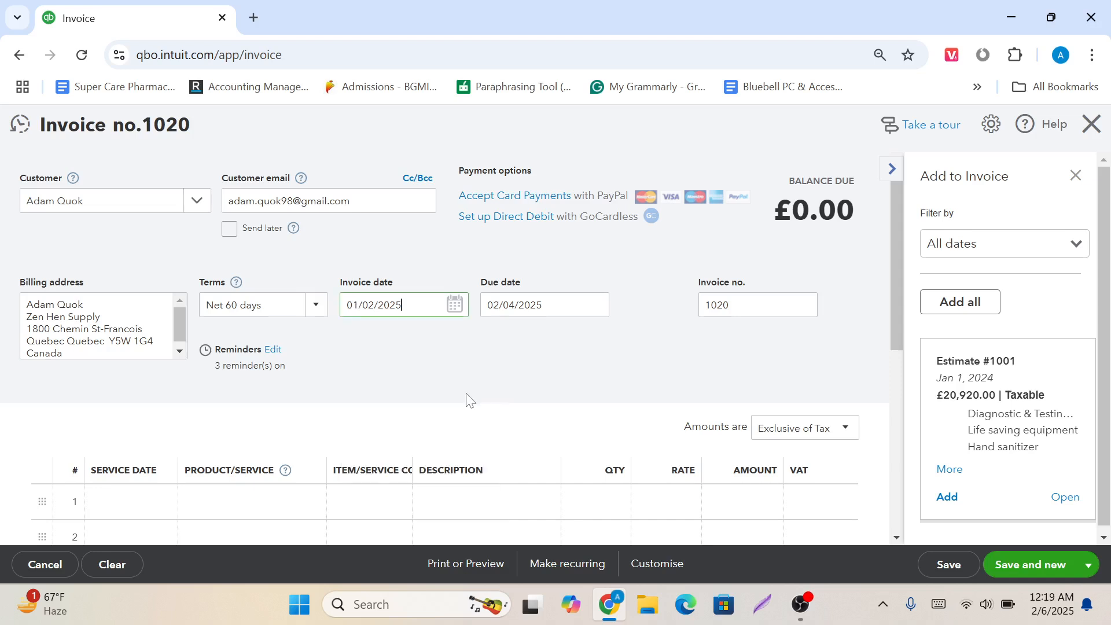
pyautogui.click(315, 316)
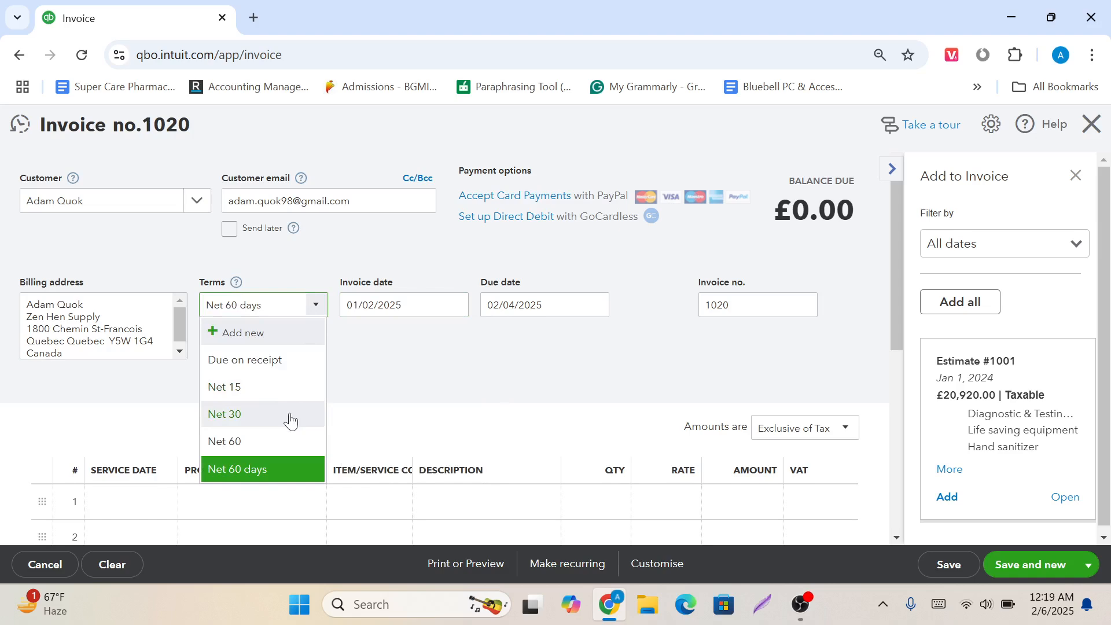
pyautogui.click(290, 415)
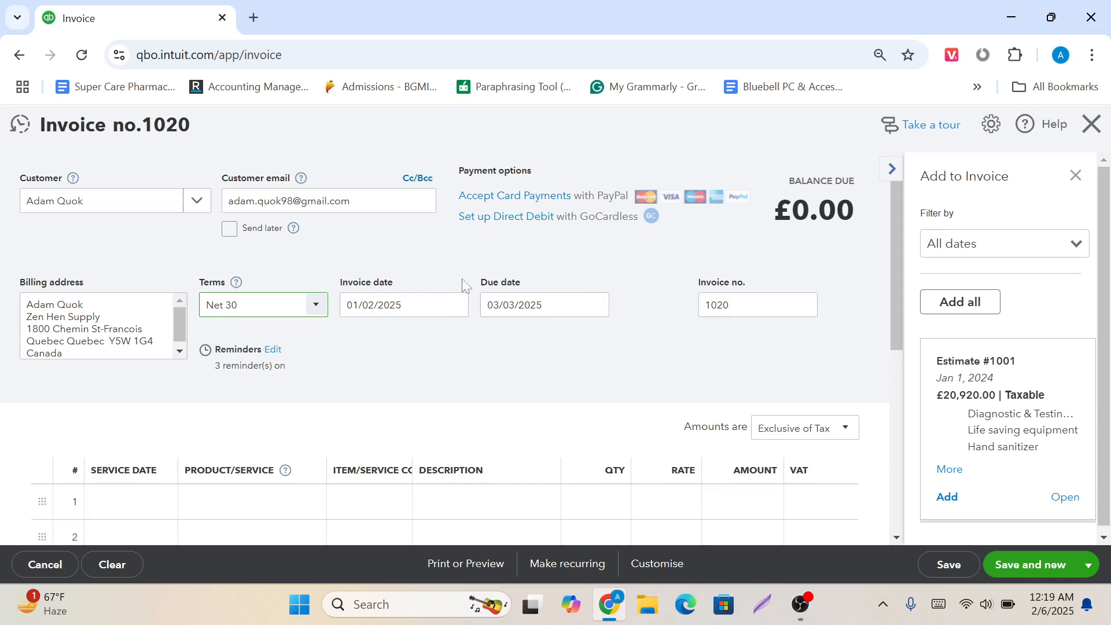
# - Collapse the estimate suggestions beside the invoice and add Diagnostic & Testing Equipment as the product on line 1
pyautogui.scroll(-3, 637, 352)
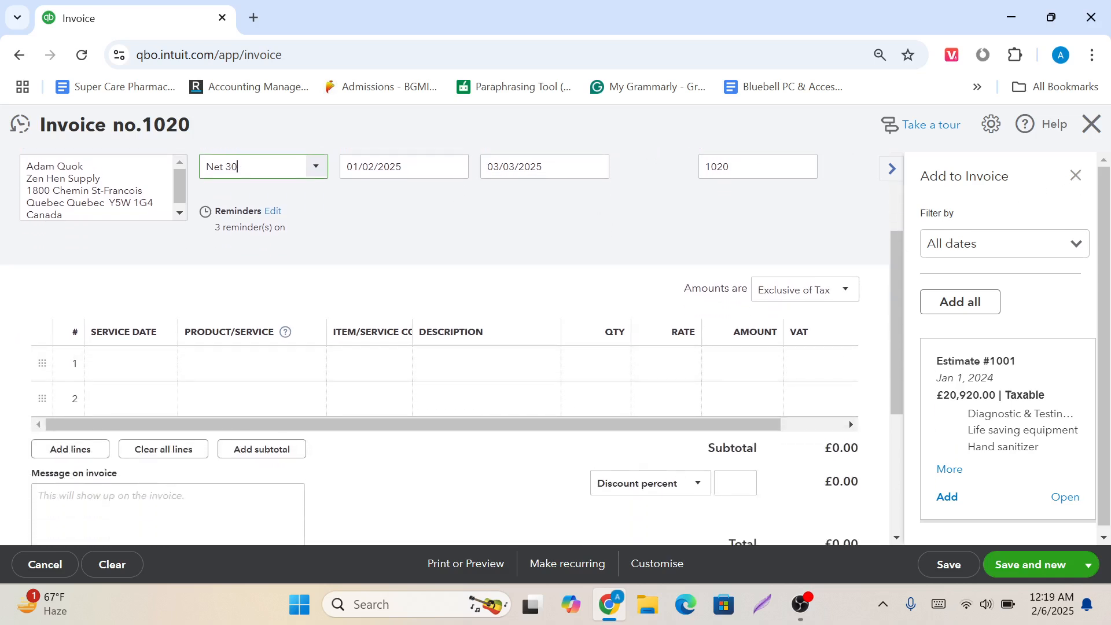
pyautogui.click(896, 170)
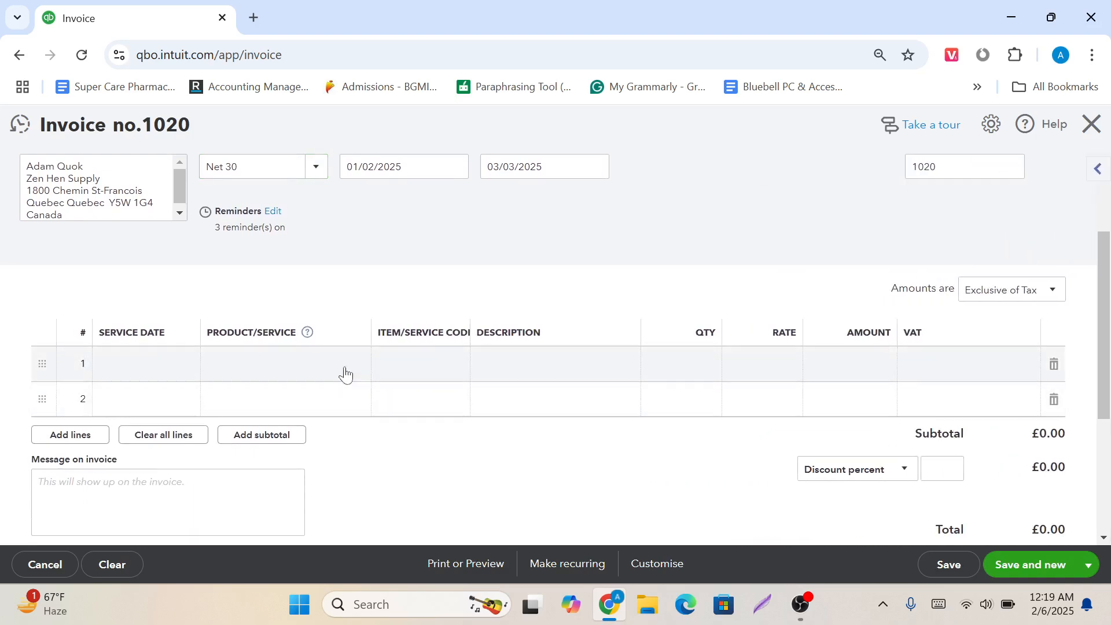
pyautogui.click(317, 369)
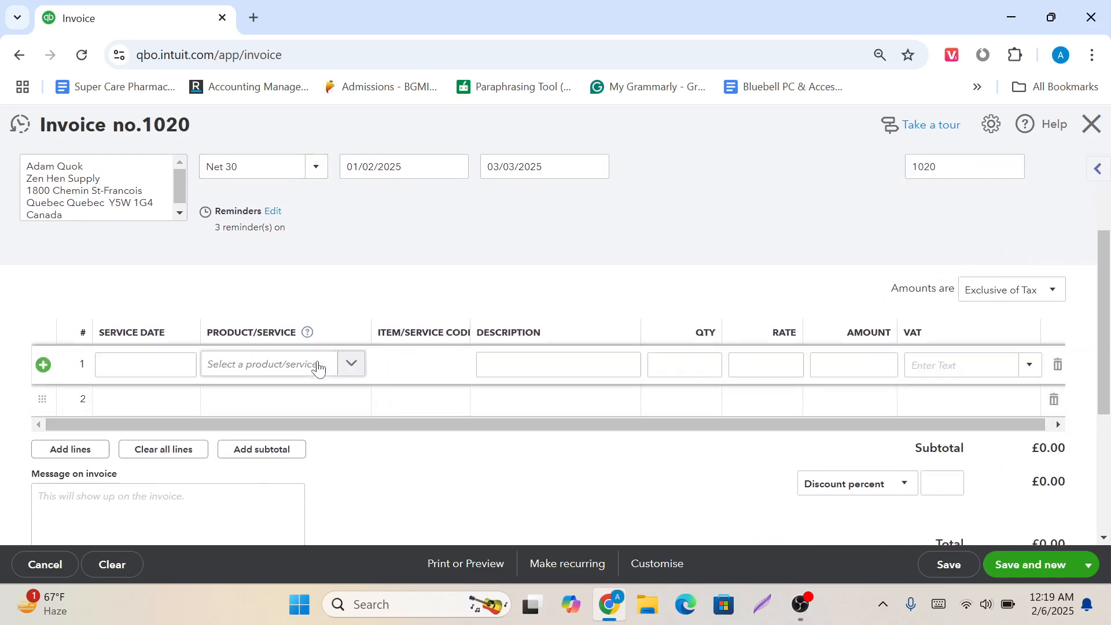
pyautogui.click(351, 366)
pyautogui.scroll(-1, 350, 316)
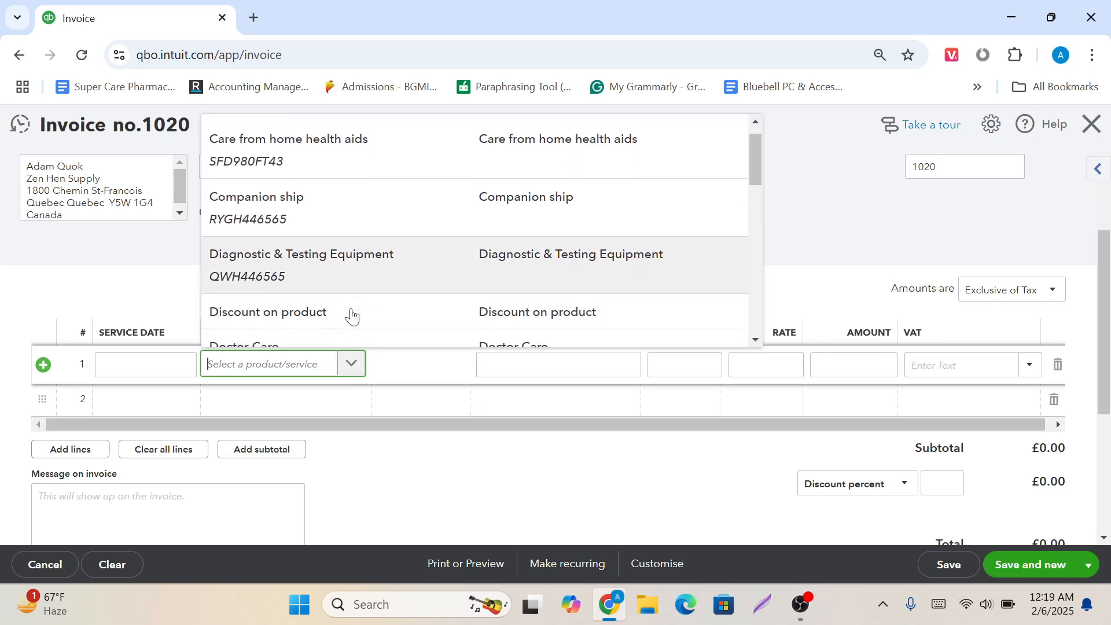
pyautogui.click(345, 265)
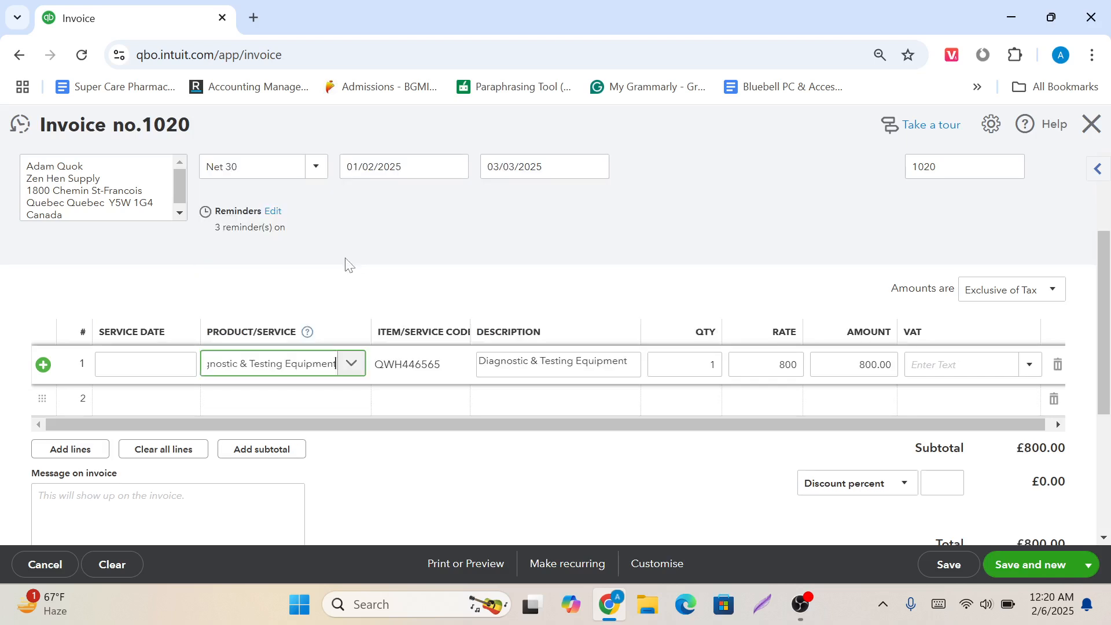
# - Add Hand sanitizer as the product on invoice line 2
pyautogui.click(306, 411)
pyautogui.click(346, 409)
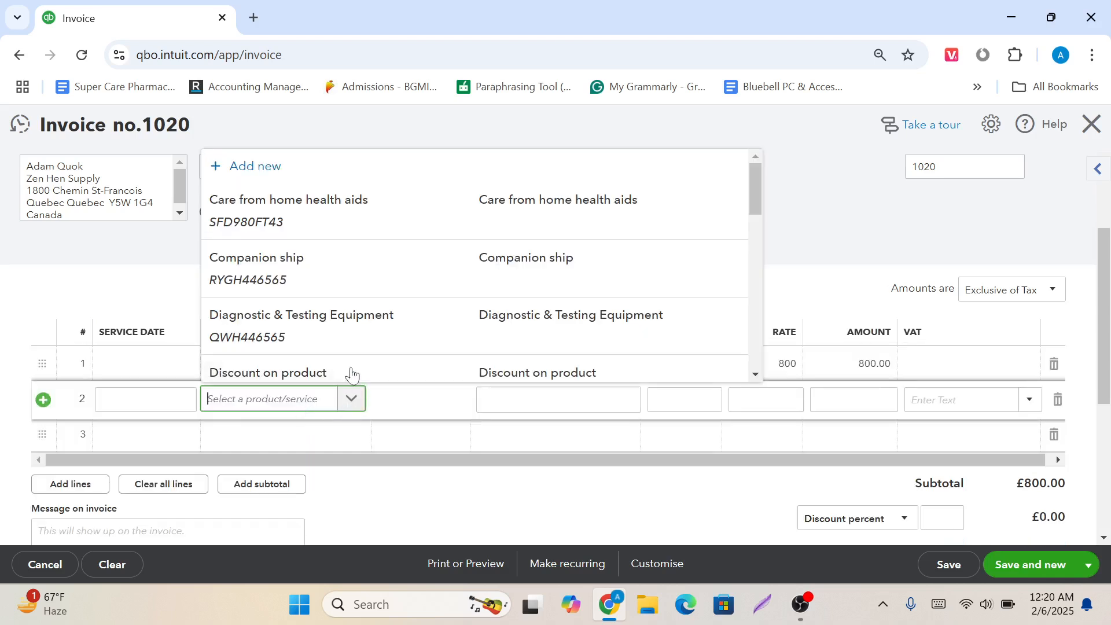
pyautogui.scroll(-3, 351, 375)
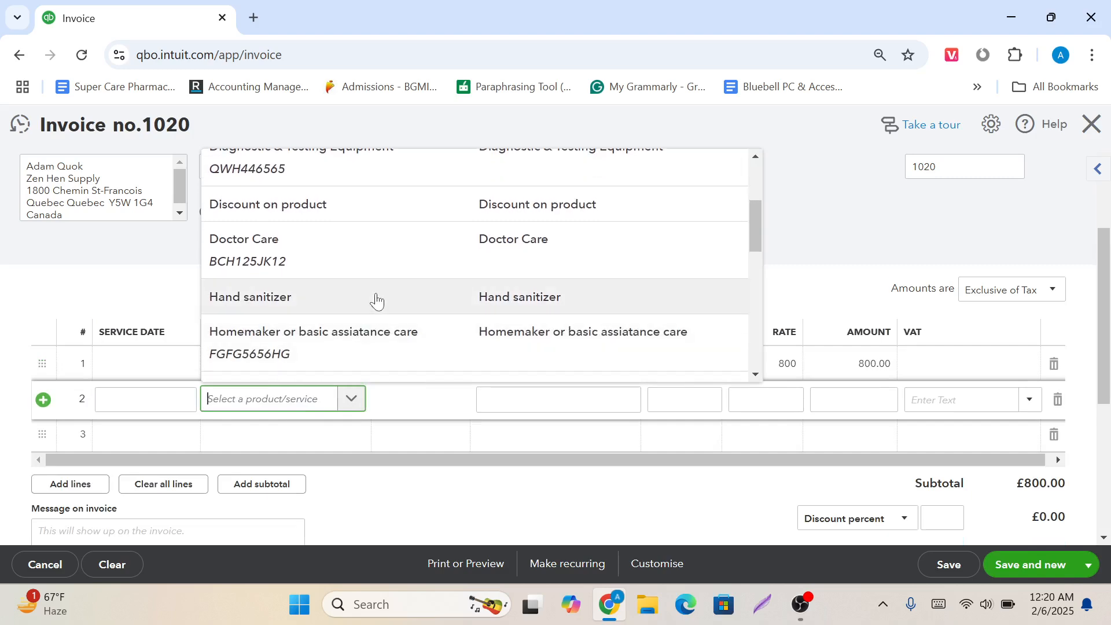
pyautogui.click(376, 299)
# - Add Life saving equipment as the product on invoice line 3
pyautogui.click(337, 449)
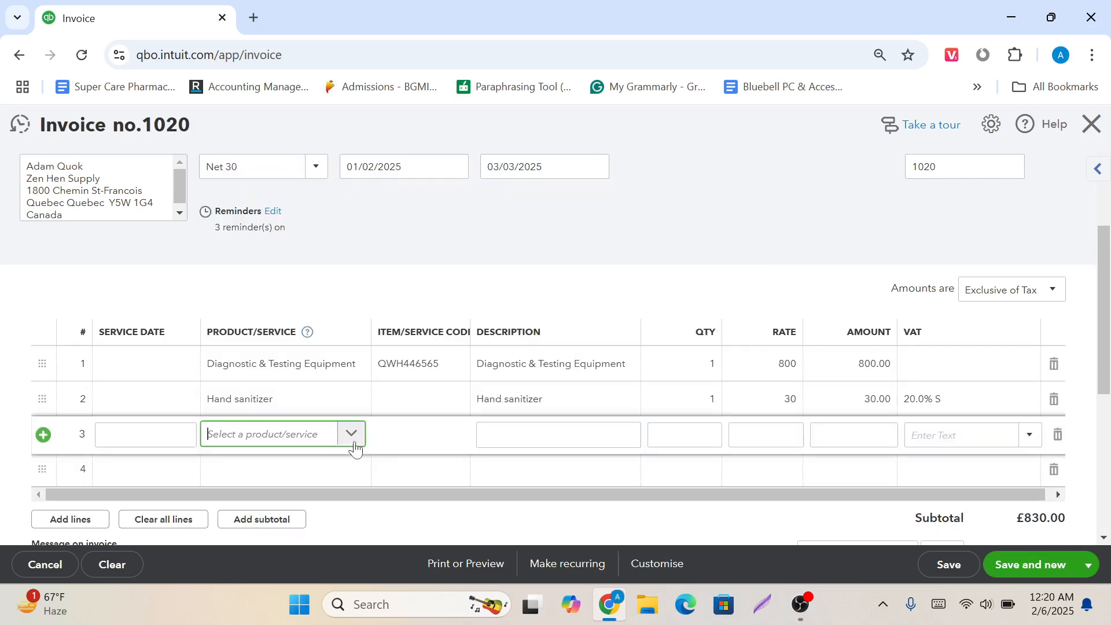
pyautogui.click(354, 443)
pyautogui.scroll(-3, 373, 345)
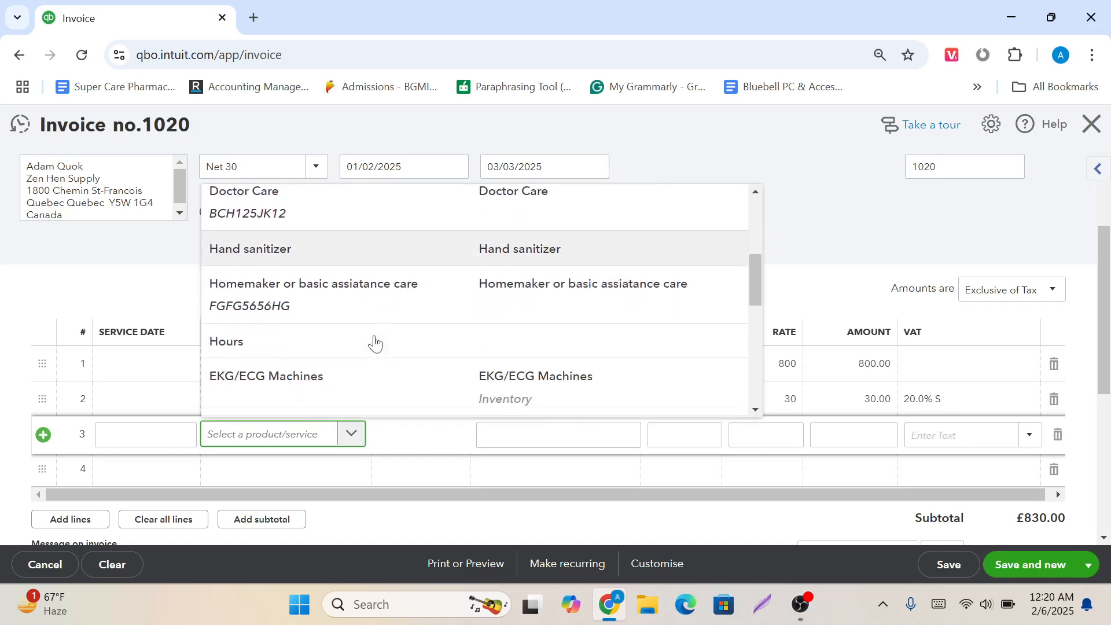
pyautogui.scroll(-4, 375, 343)
pyautogui.click(375, 343)
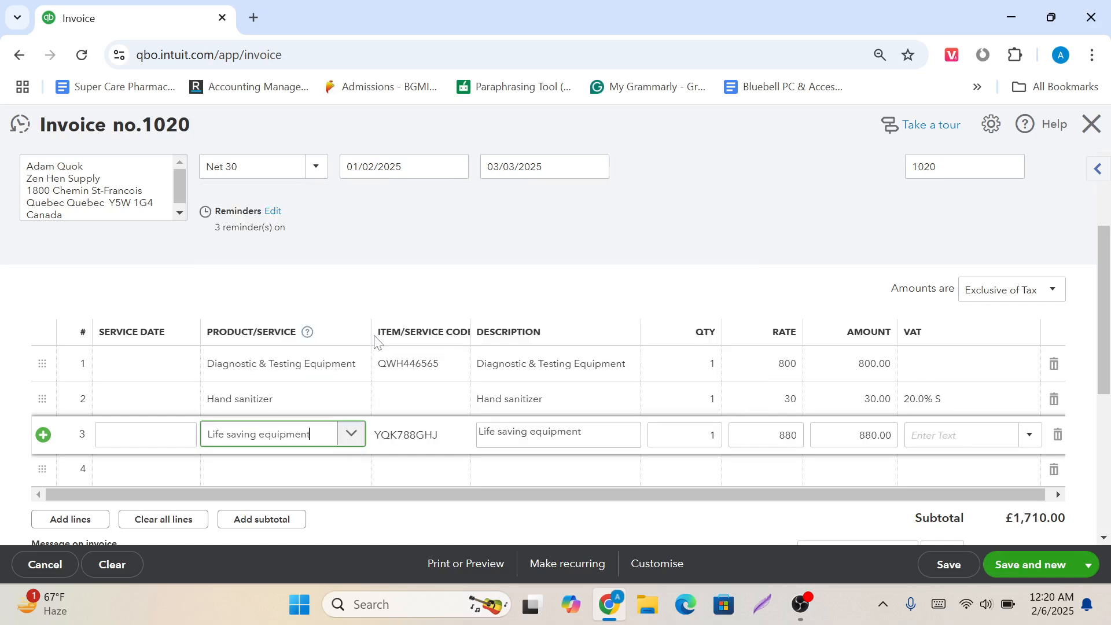
# - Set the quantity to 10 for Diagnostic & Testing Equipment on line 1 and 7 for Hand sanitizer on line 2
pyautogui.click(707, 373)
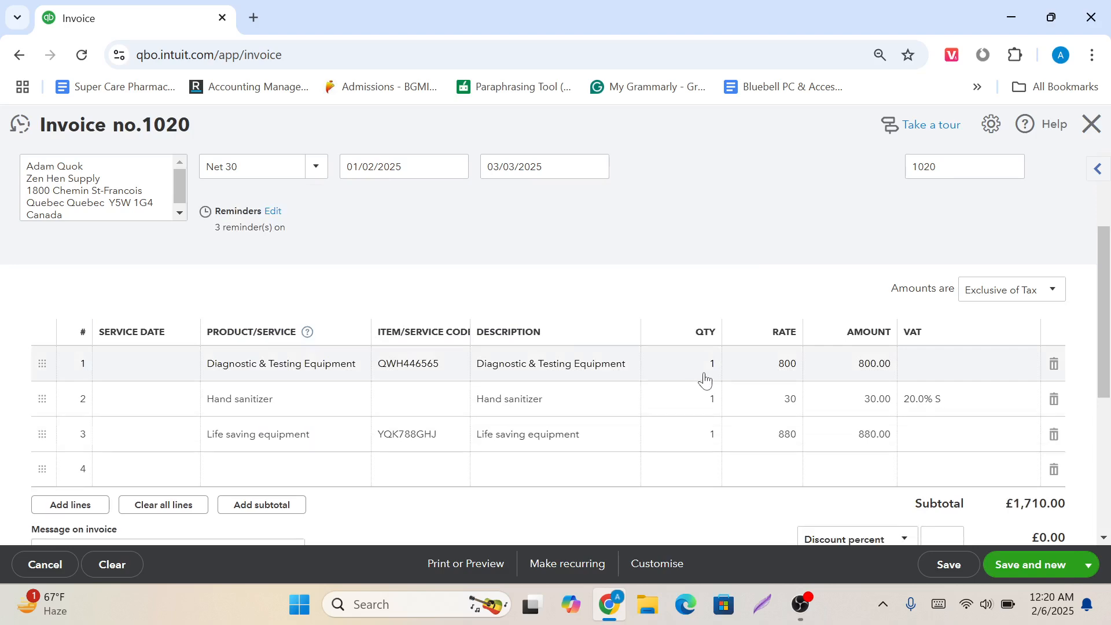
pyautogui.press('BackSpace')
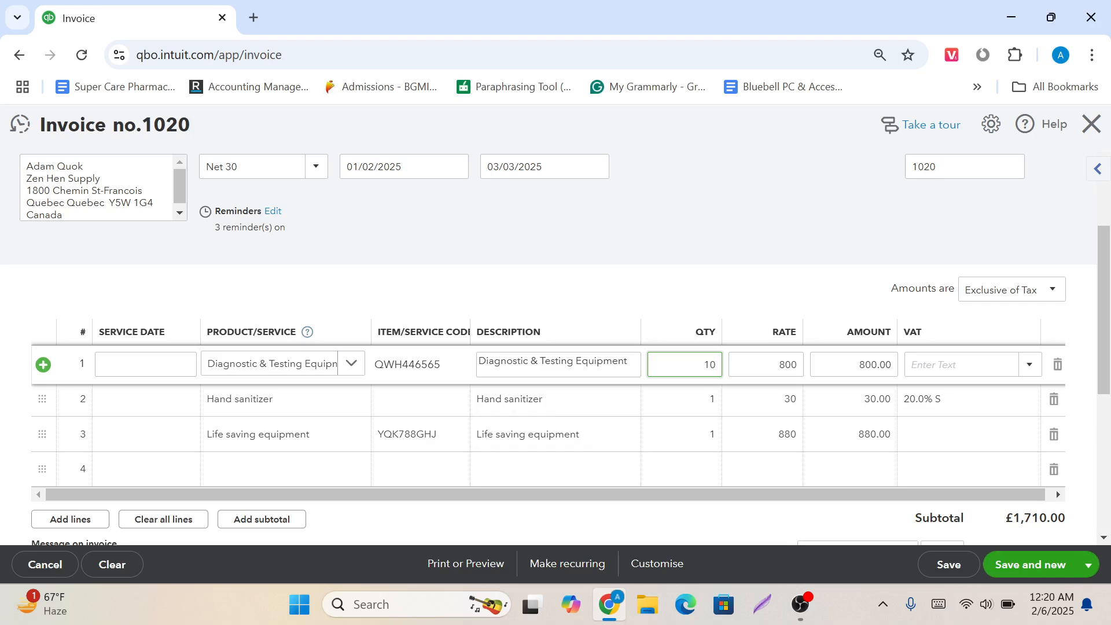
pyautogui.write('10')
pyautogui.click(712, 405)
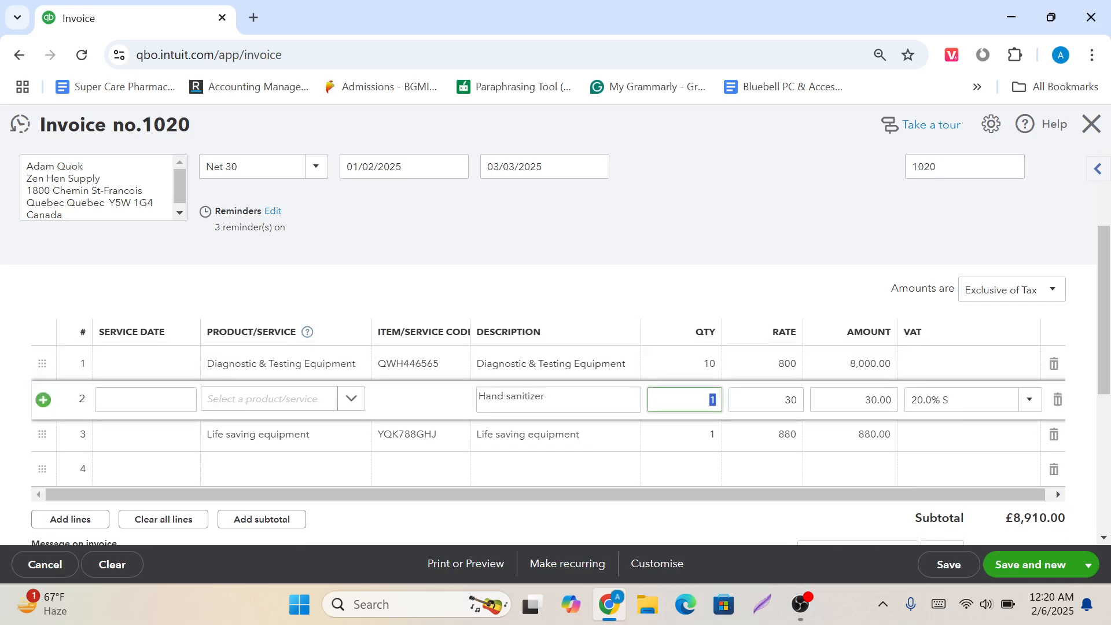
pyautogui.write('7')
# - Set the quantity to 12 for Life saving equipment on invoice line 3
pyautogui.click(713, 436)
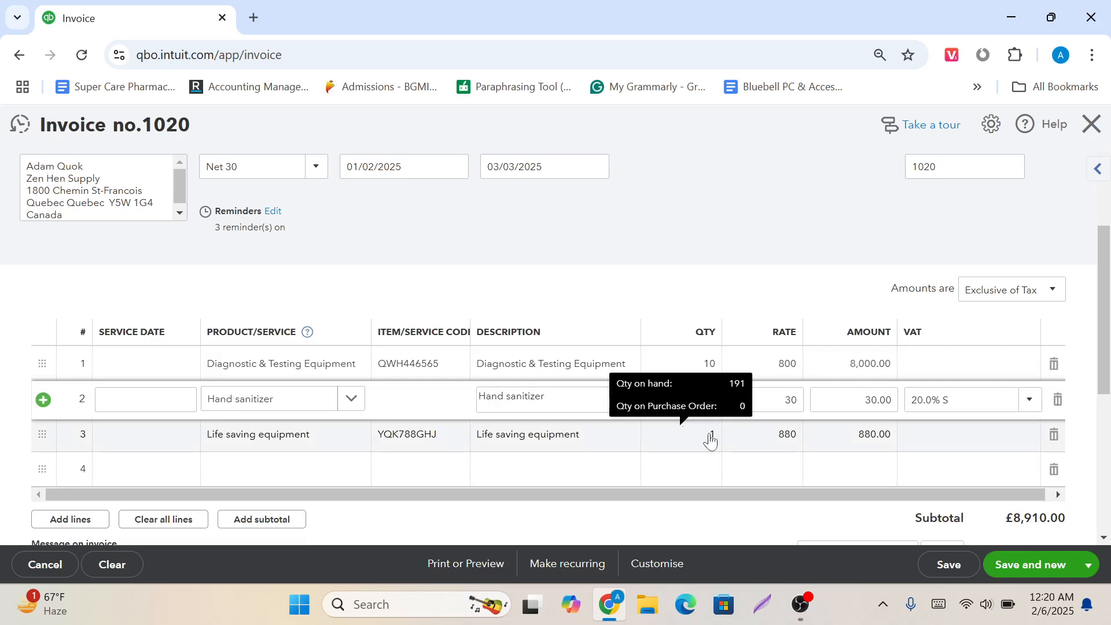
pyautogui.press('BackSpace')
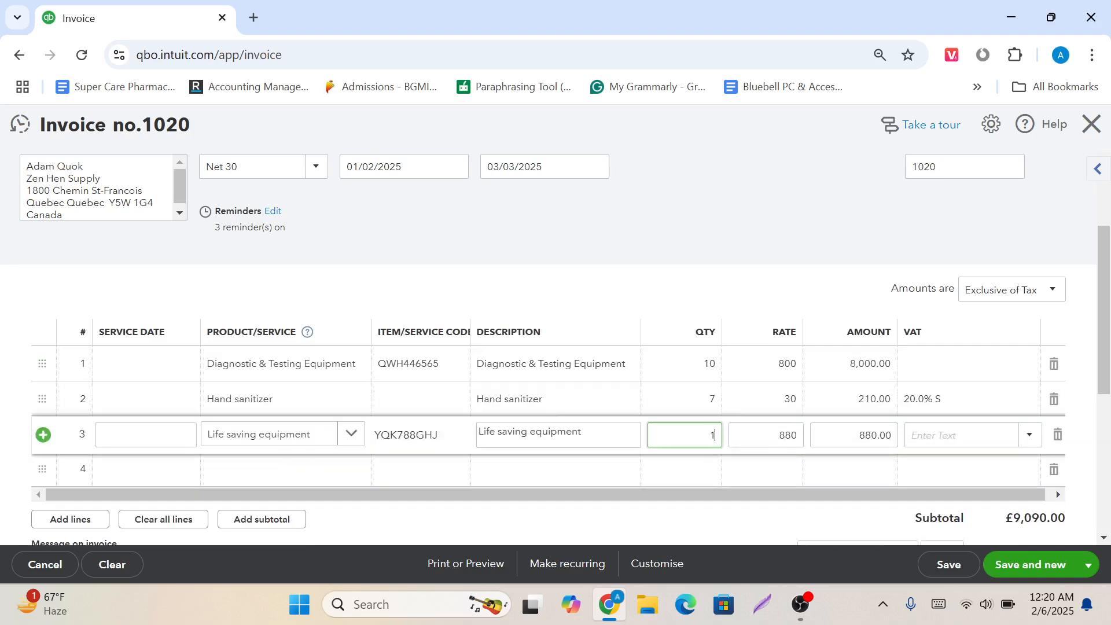
pyautogui.click(697, 311)
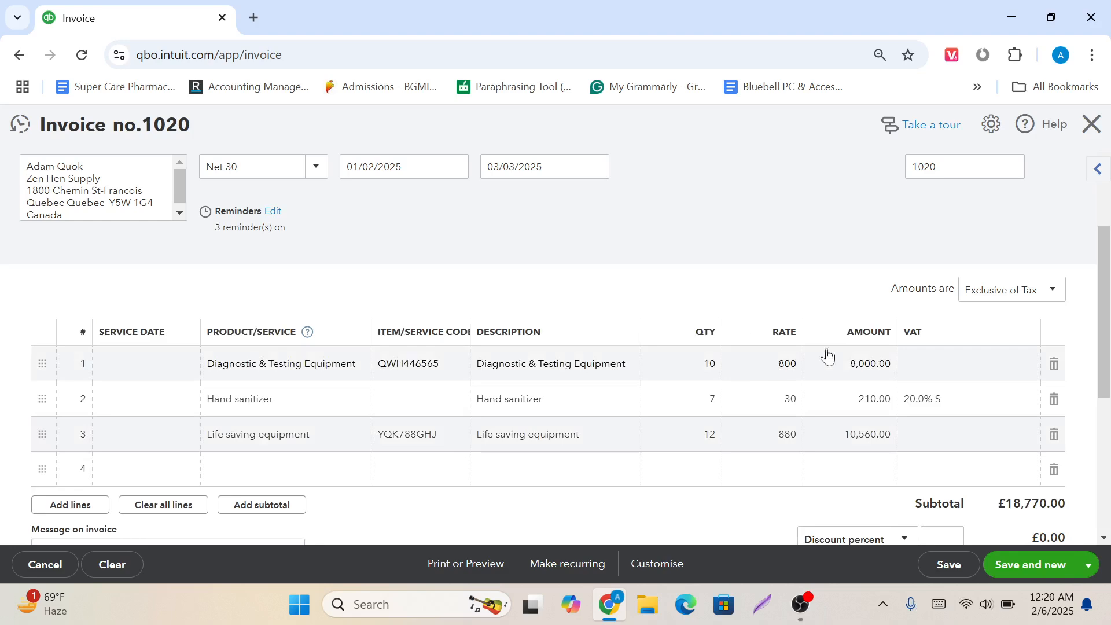
pyautogui.click(1054, 296)
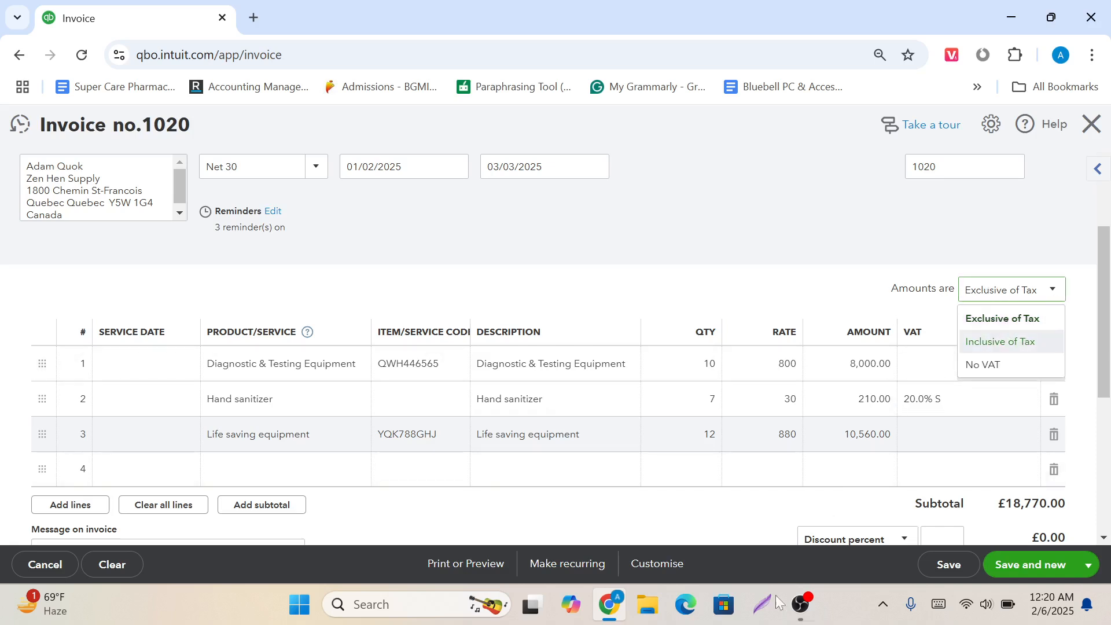
pyautogui.click(881, 602)
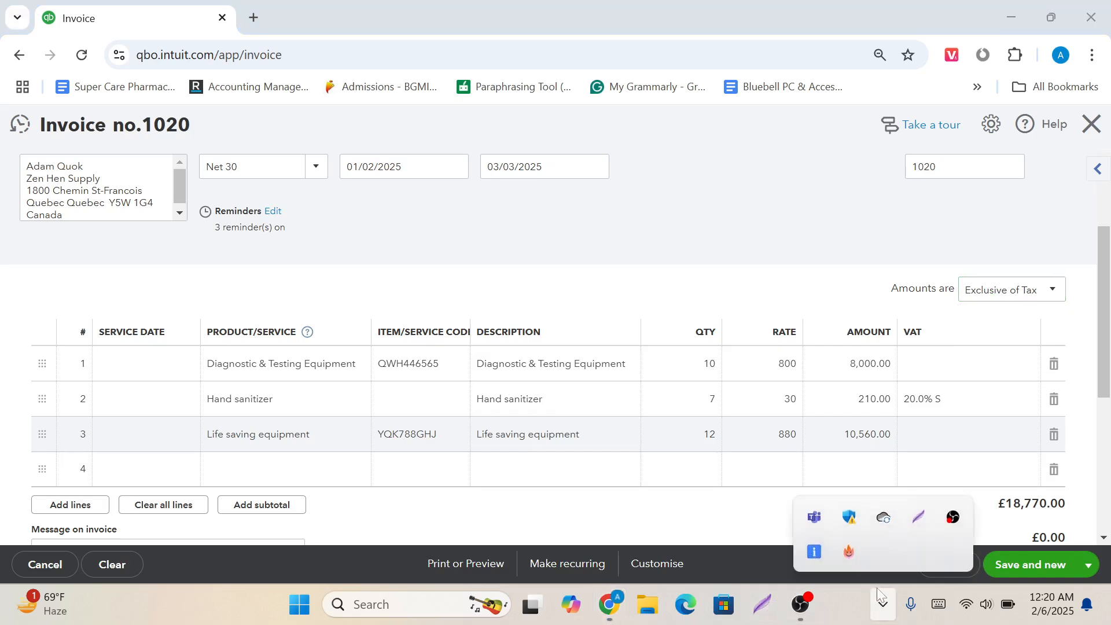
pyautogui.click(916, 521)
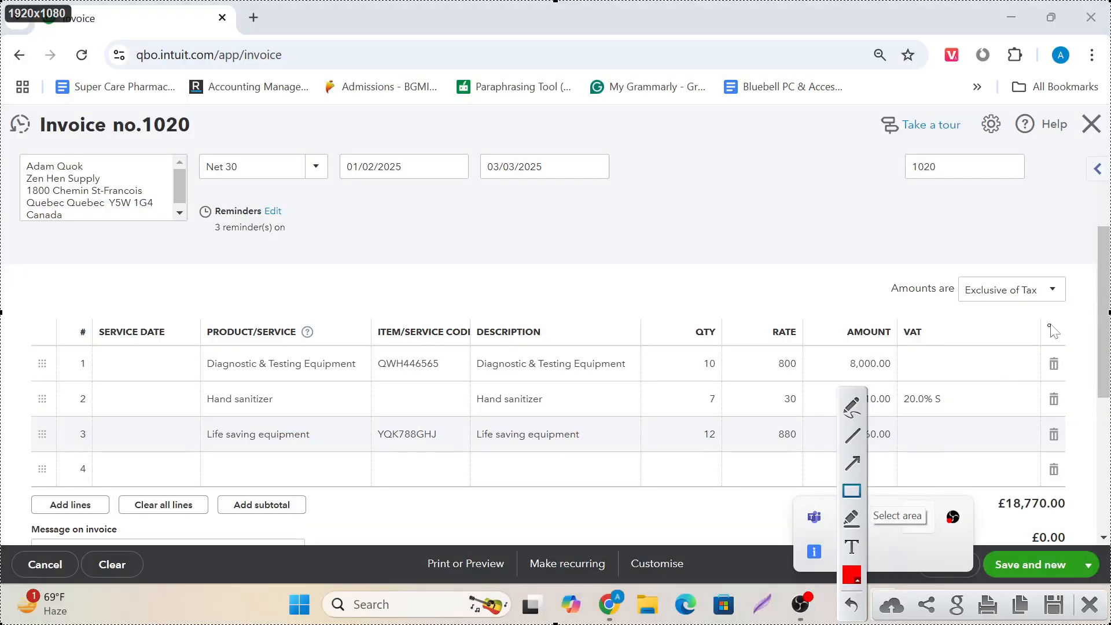
pyautogui.click(1088, 605)
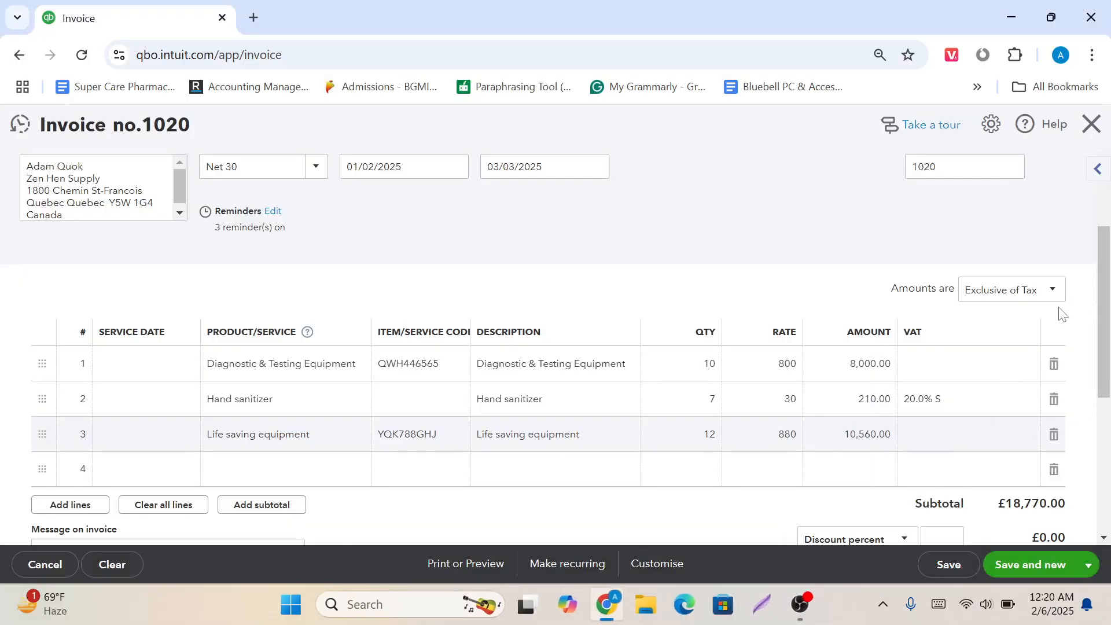
pyautogui.click(1051, 296)
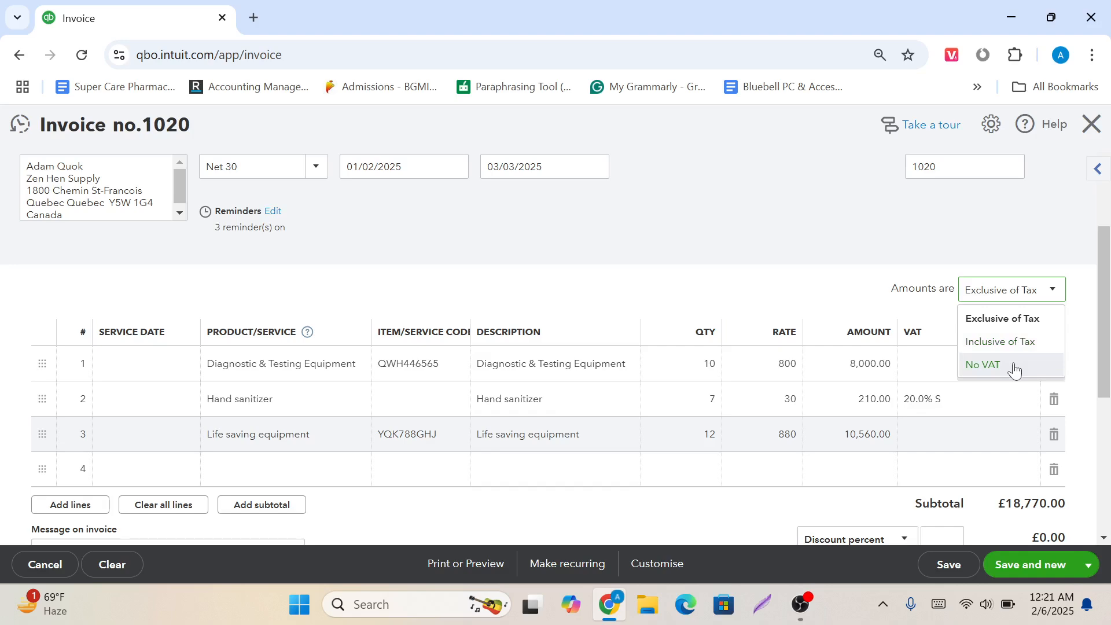
# - Set the VAT to Tax rate 10% on the Diagnostic & Testing Equipment line and Tax rate 8% on the Hand sanitizer line
pyautogui.click(928, 367)
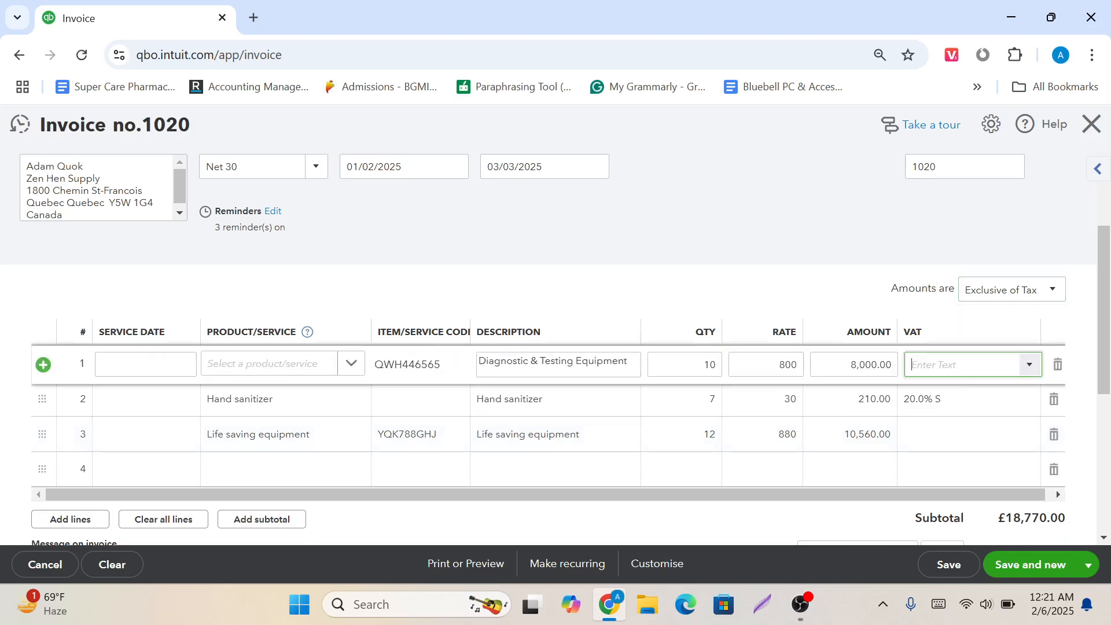
pyautogui.click(1030, 370)
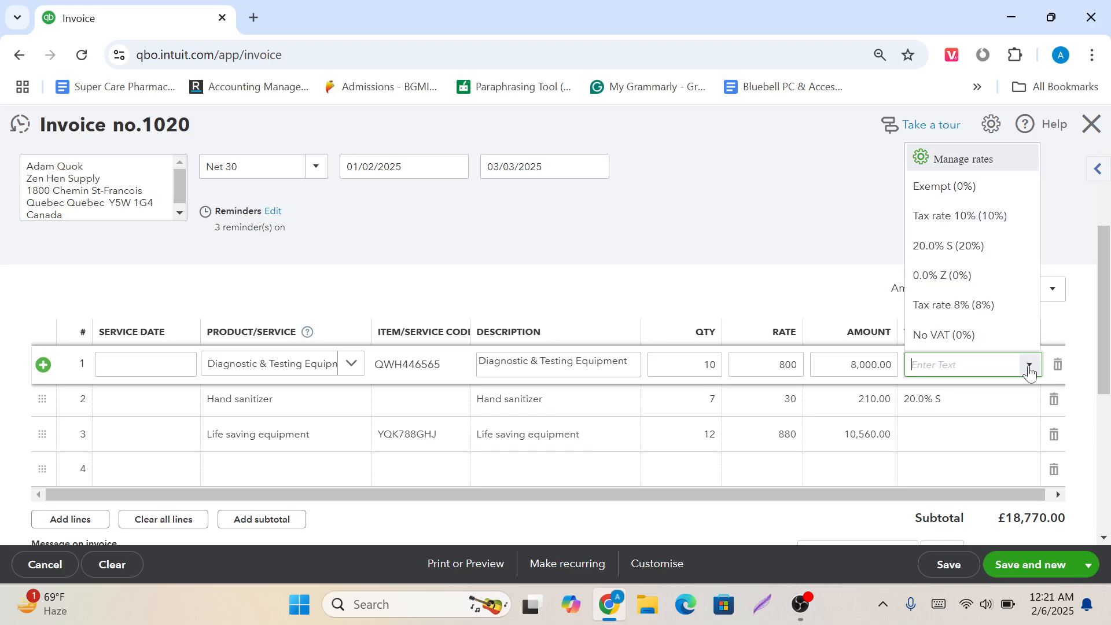
pyautogui.click(969, 231)
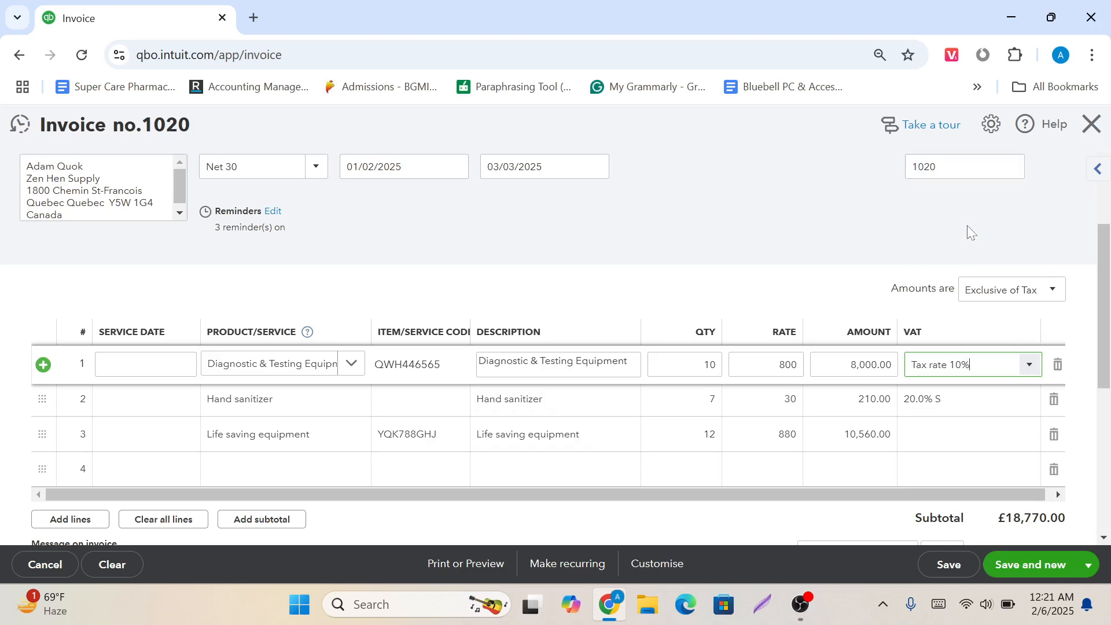
pyautogui.click(1004, 404)
pyautogui.click(1030, 400)
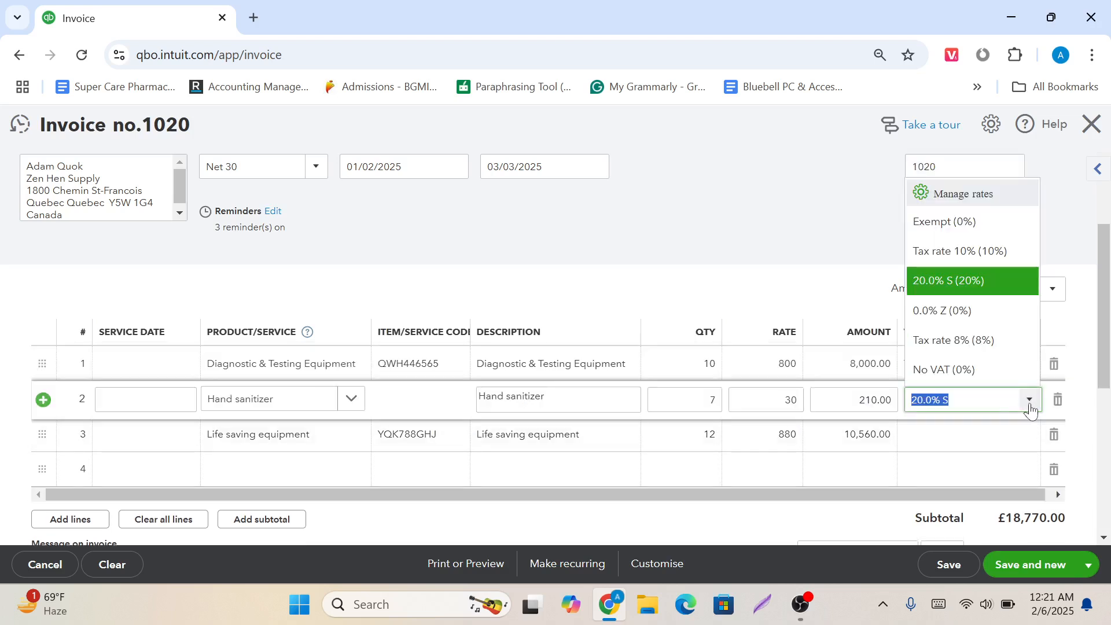
pyautogui.click(982, 353)
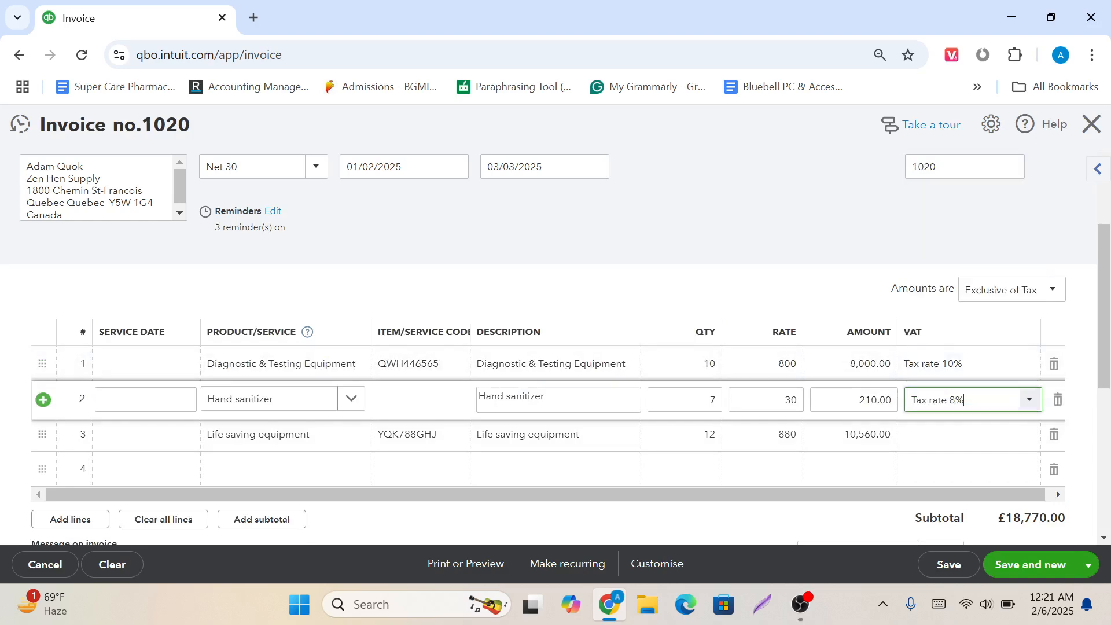
# - Set the VAT to 20.0% S on the Life saving equipment line
pyautogui.click(974, 434)
pyautogui.click(1030, 434)
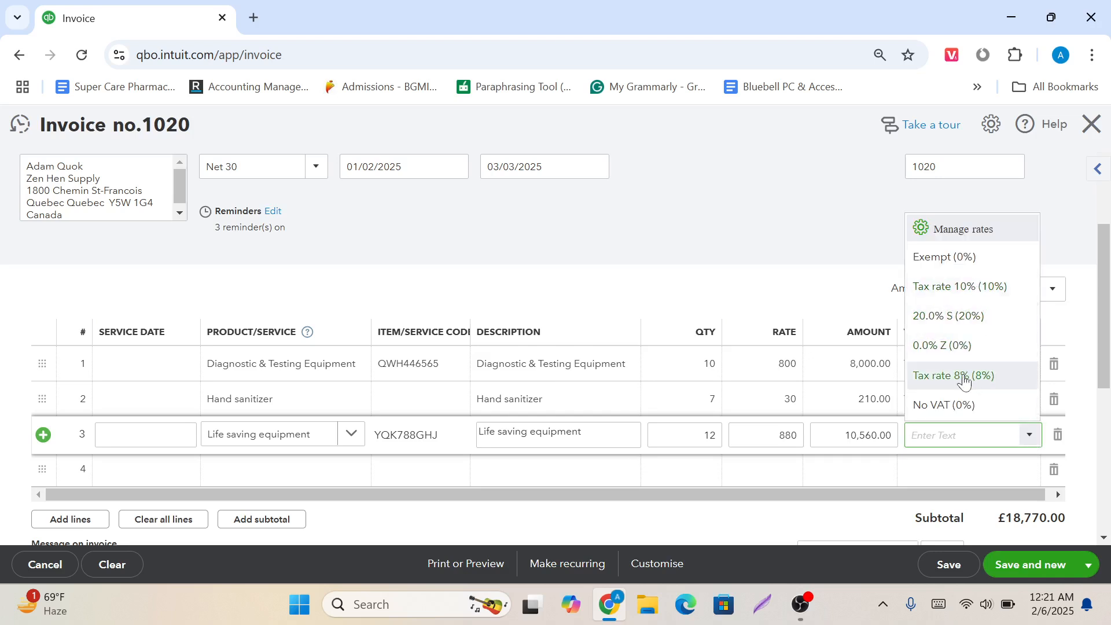
pyautogui.click(963, 318)
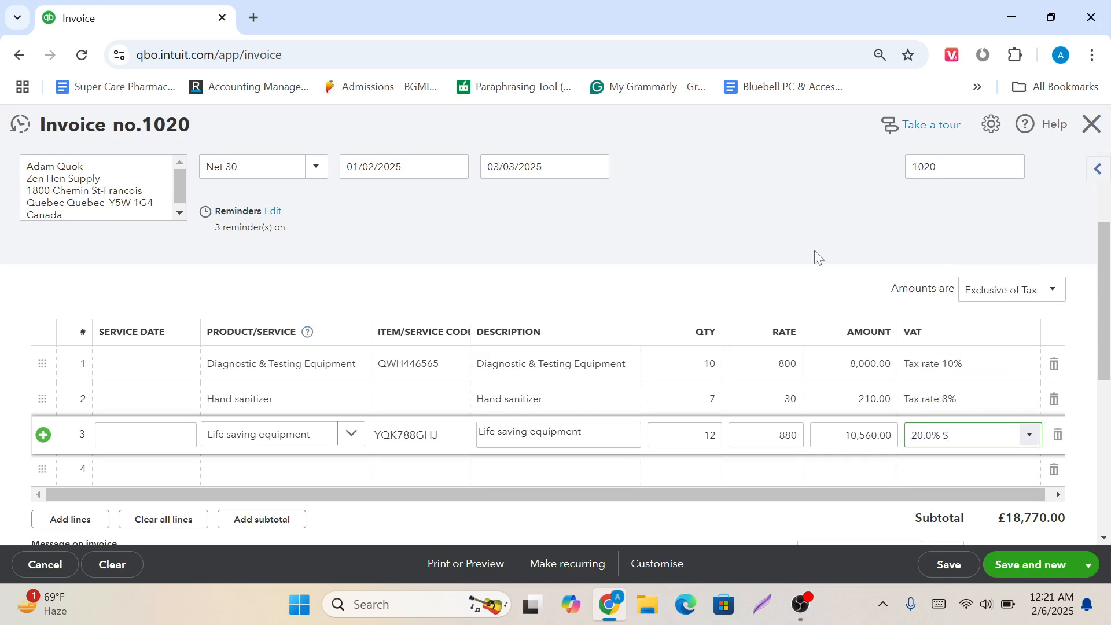
# - Review the invoice header, the line items, the tax amounts per rate, the total and the balance due
pyautogui.scroll(3, 816, 254)
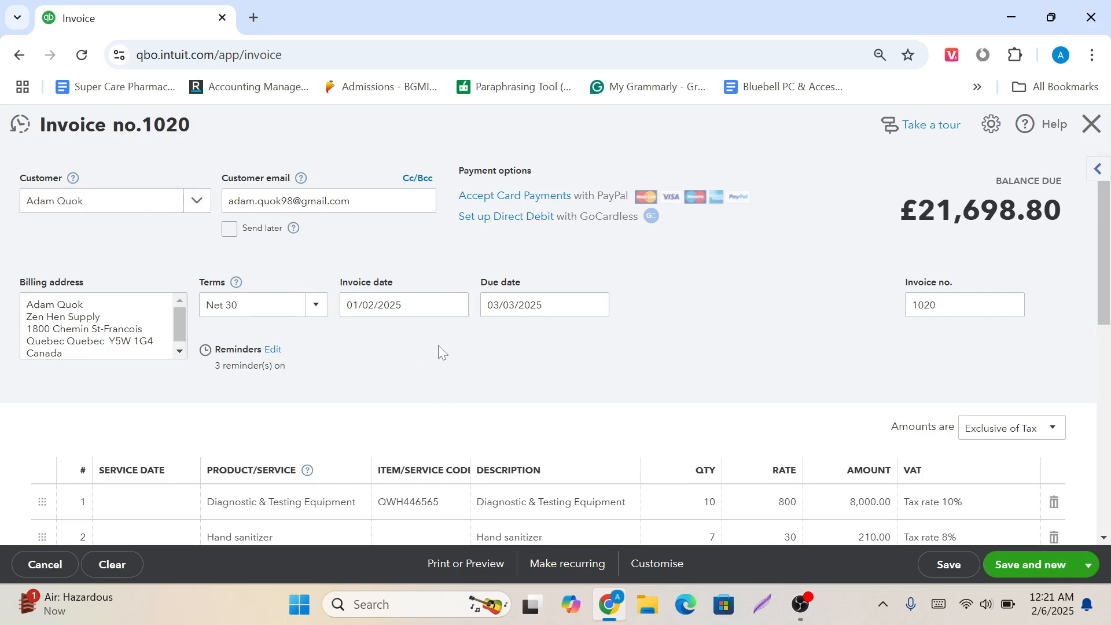
pyautogui.scroll(-2, 331, 372)
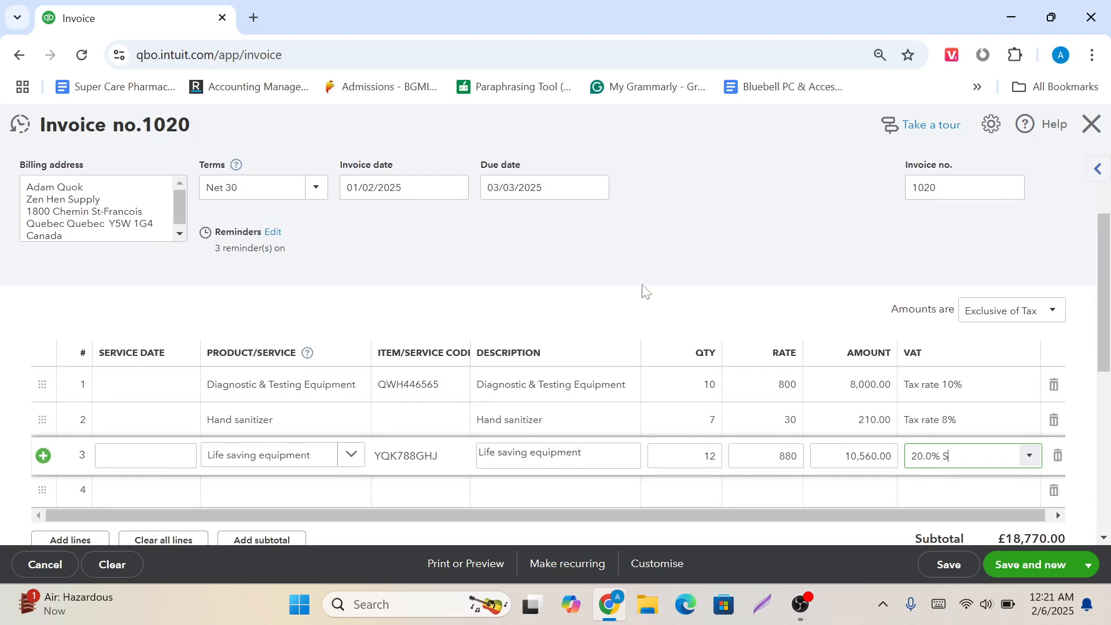
pyautogui.scroll(-4, 646, 291)
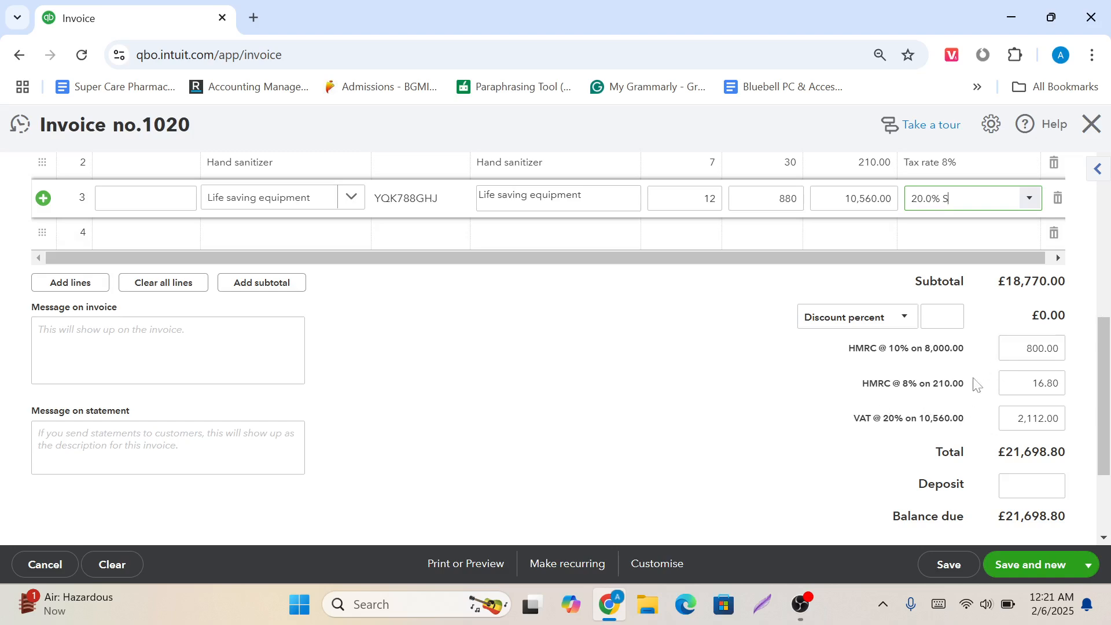
pyautogui.scroll(-1, 916, 466)
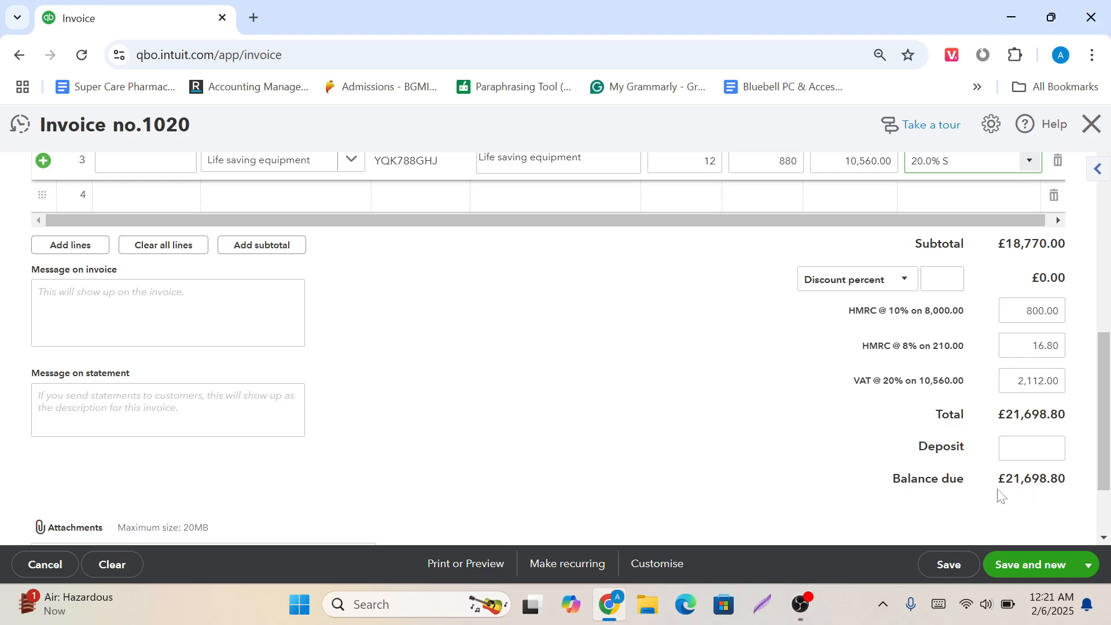
pyautogui.scroll(3, 984, 493)
pyautogui.scroll(3, 982, 492)
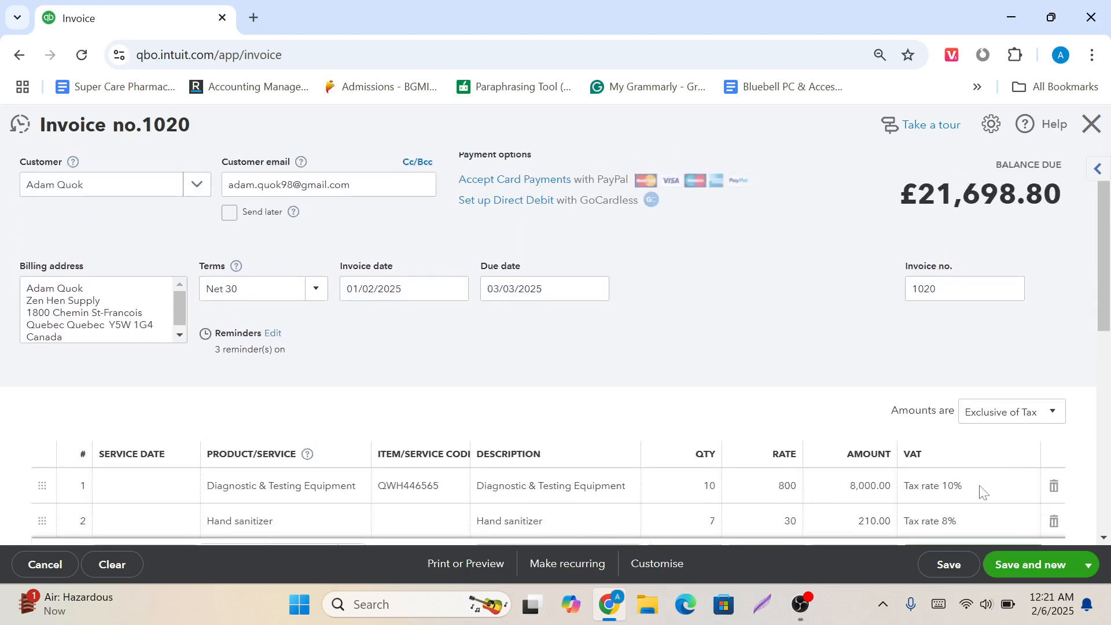
pyautogui.scroll(-3, 983, 492)
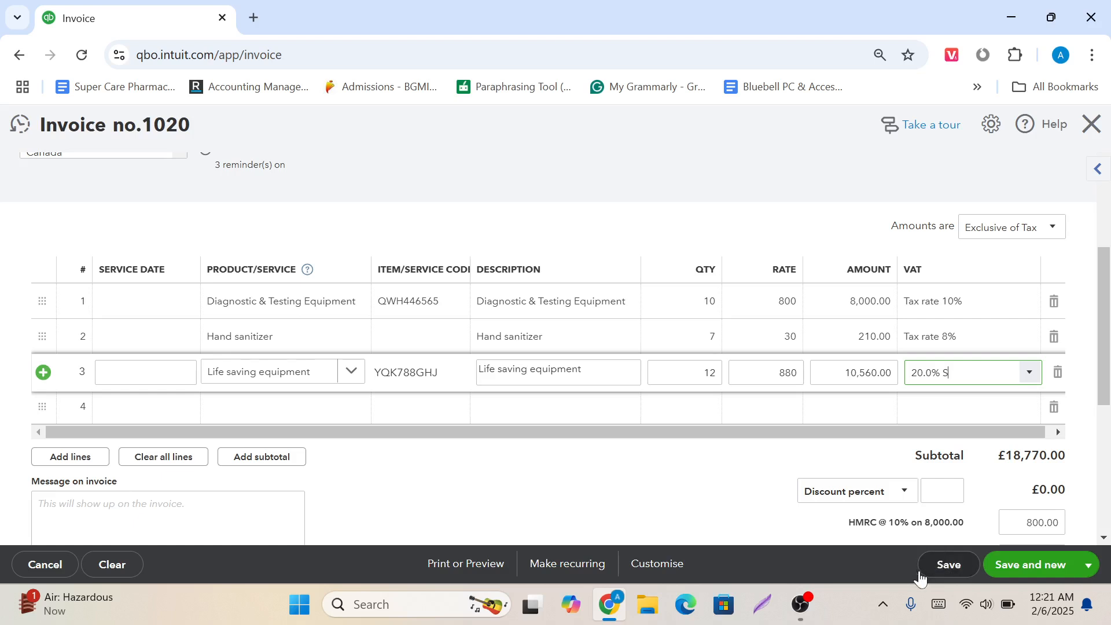
pyautogui.click(882, 612)
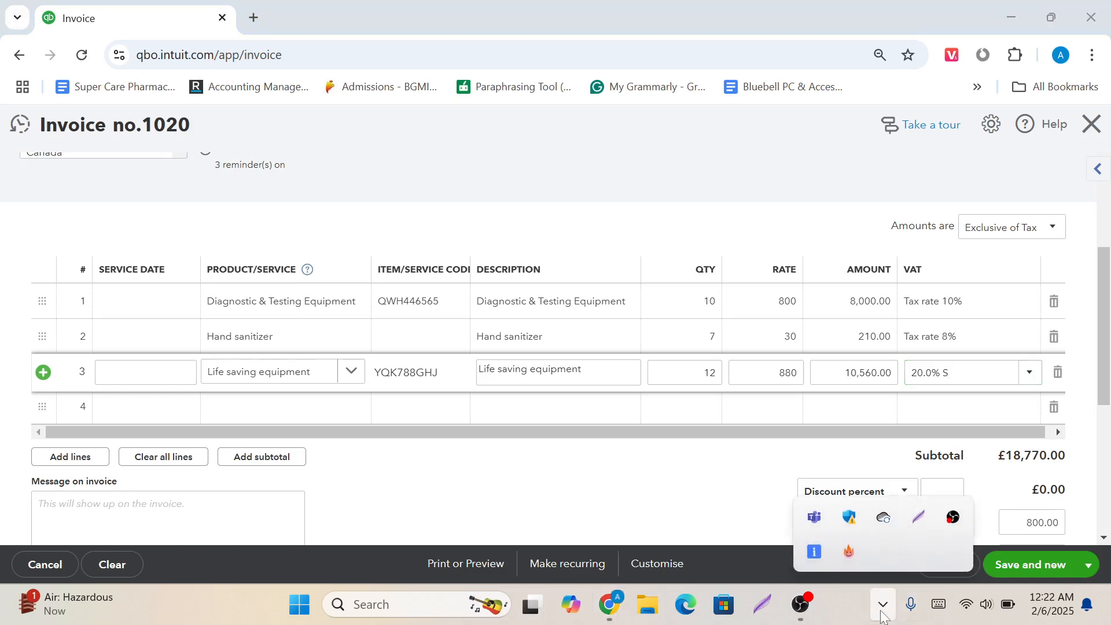
pyautogui.click(918, 520)
pyautogui.moveTo(418, 220); pyautogui.dragTo(1110, 624)
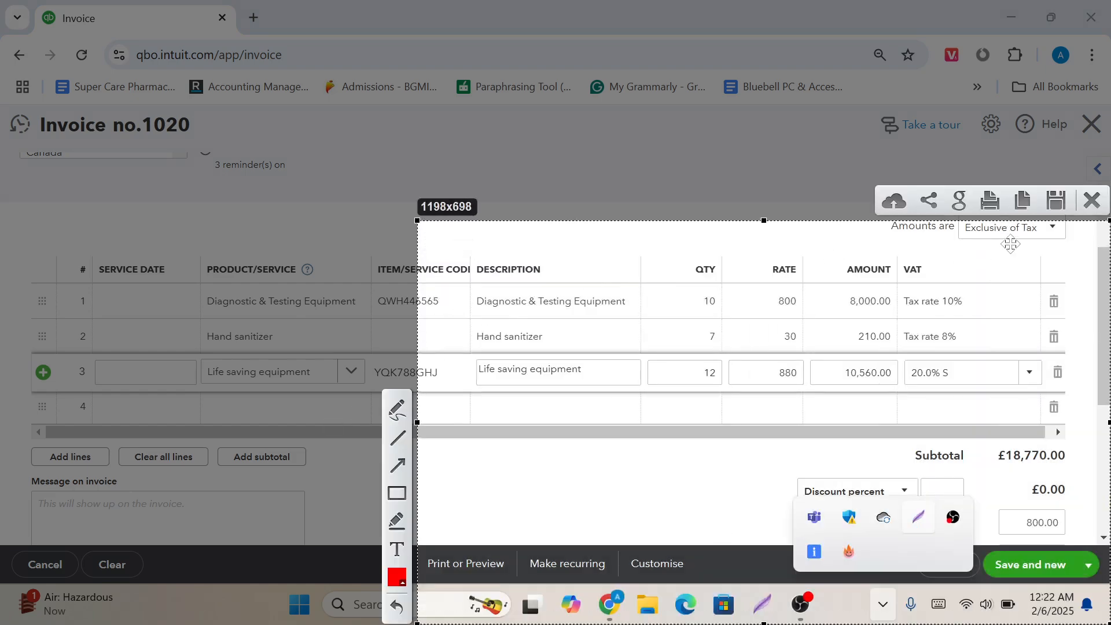
pyautogui.click(1092, 201)
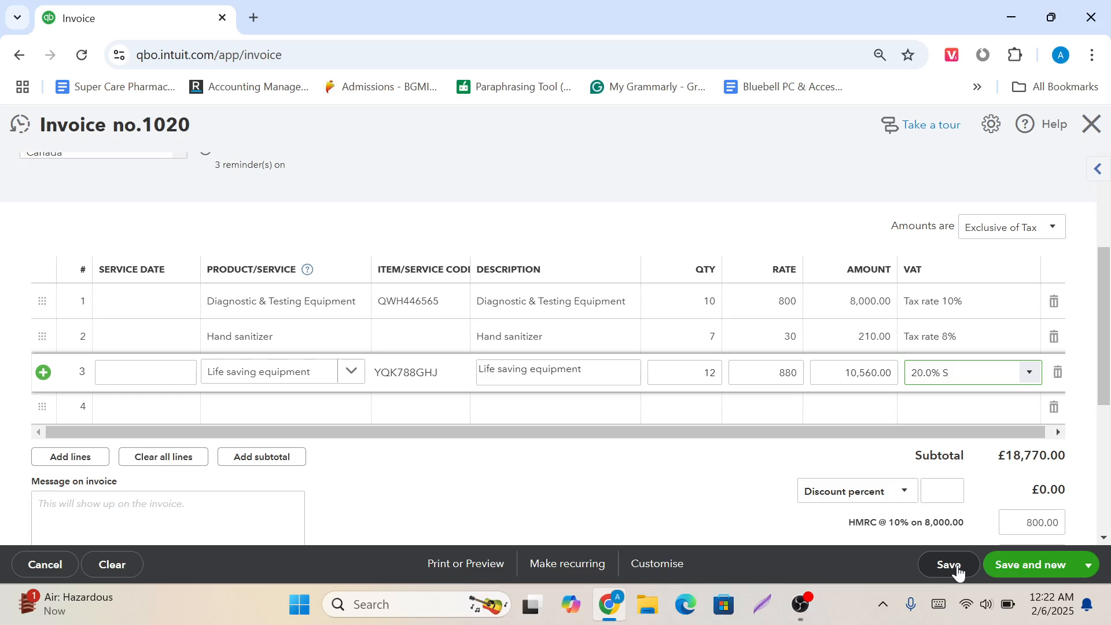
# - Save and close the completed invoice
pyautogui.click(1098, 567)
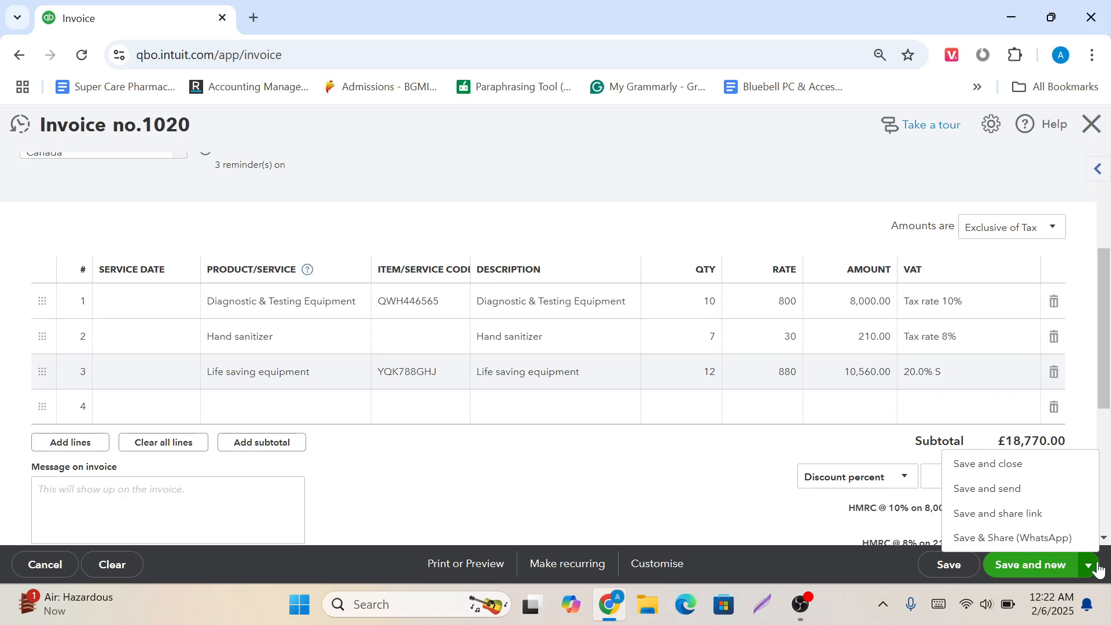
pyautogui.click(1016, 468)
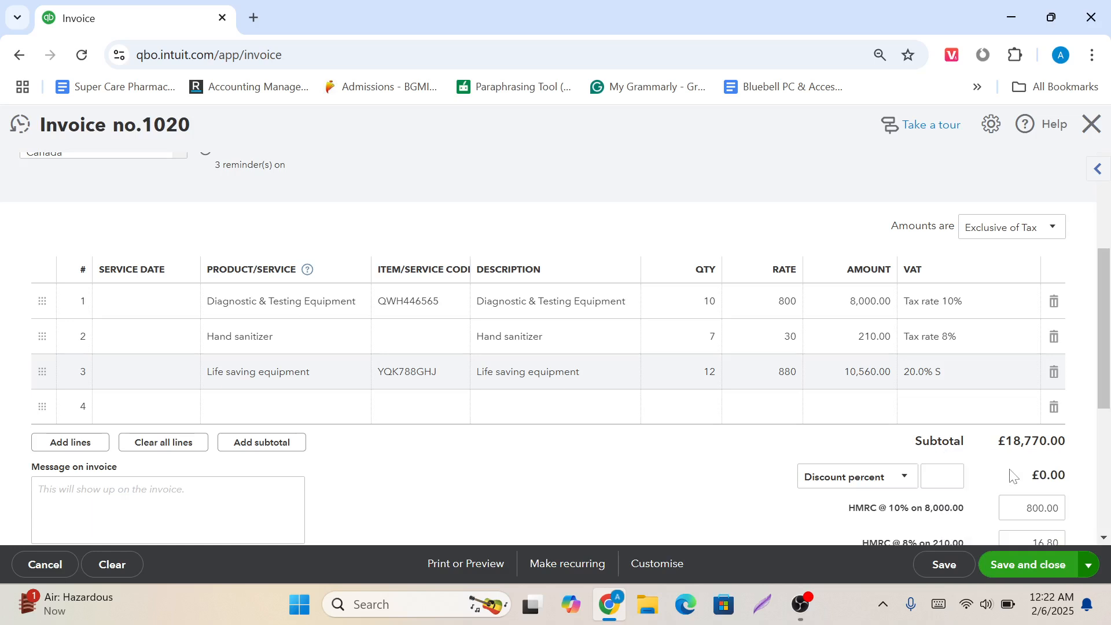
pyautogui.moveTo(800, 615)
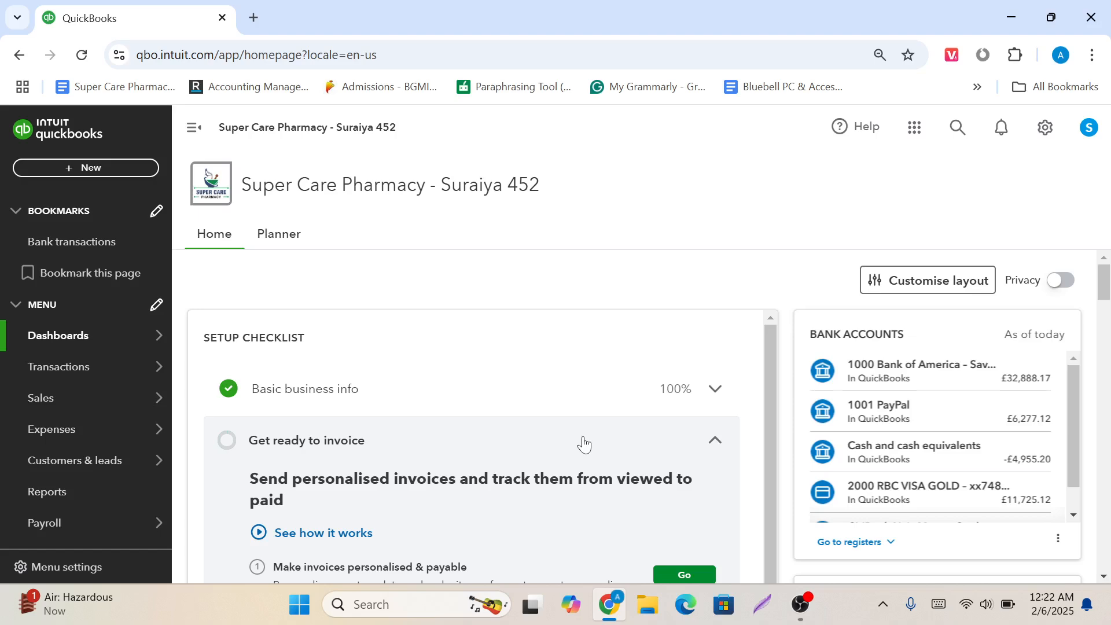
pyautogui.moveTo(810, 538)
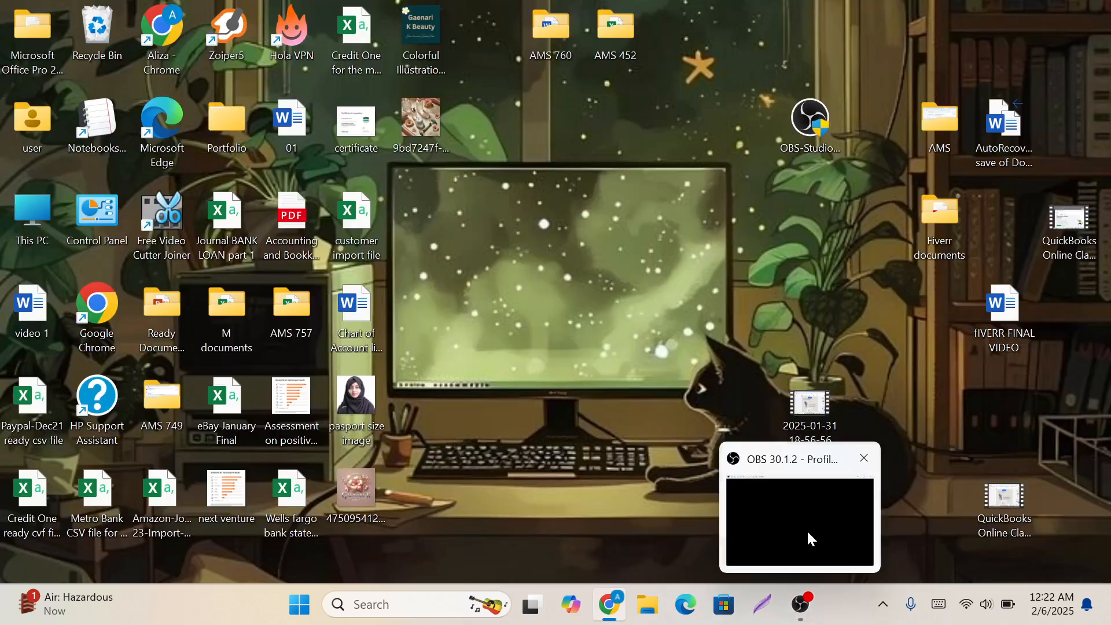